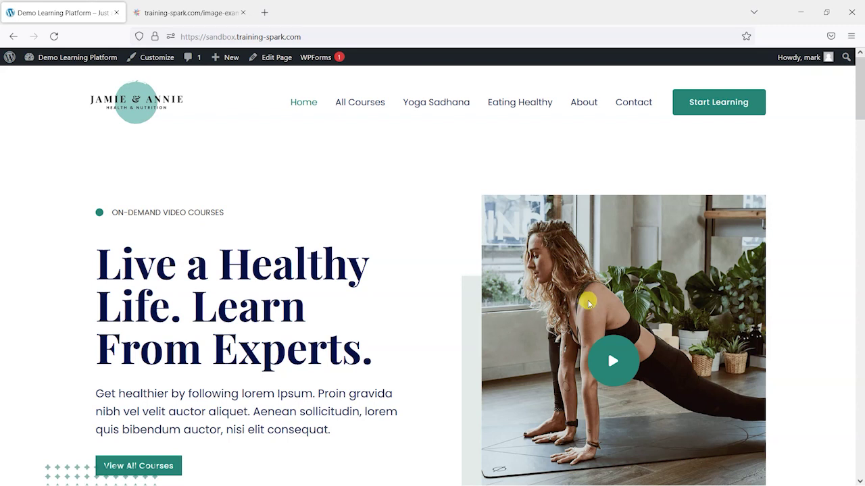
# Go from the Dashboard to the LearnDash LMS Add-ons page
pyautogui.scroll(-3, 280, 241)
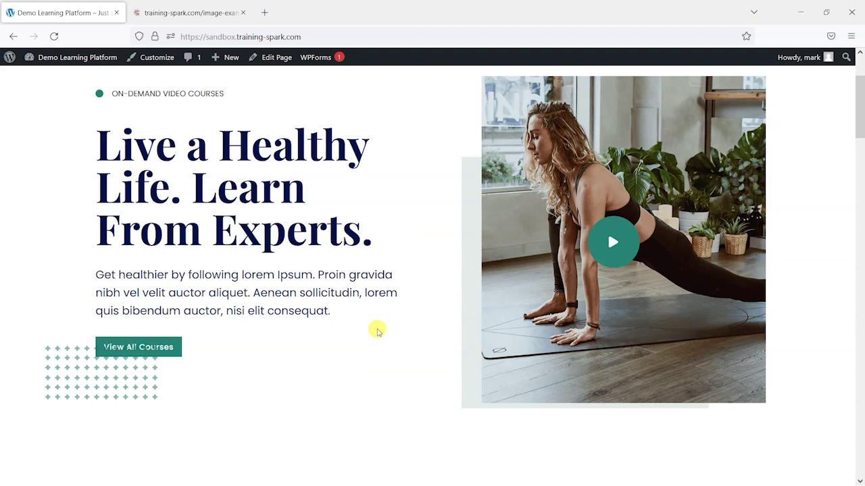
pyautogui.scroll(3, 247, 279)
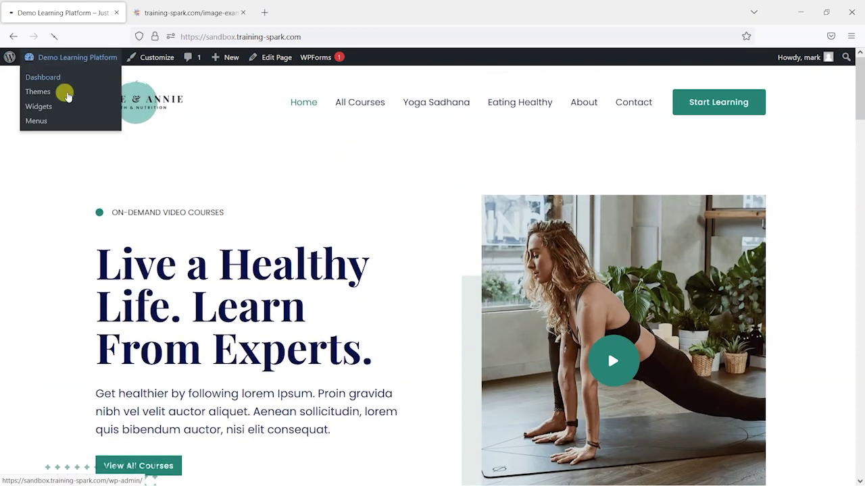
pyautogui.click(48, 78)
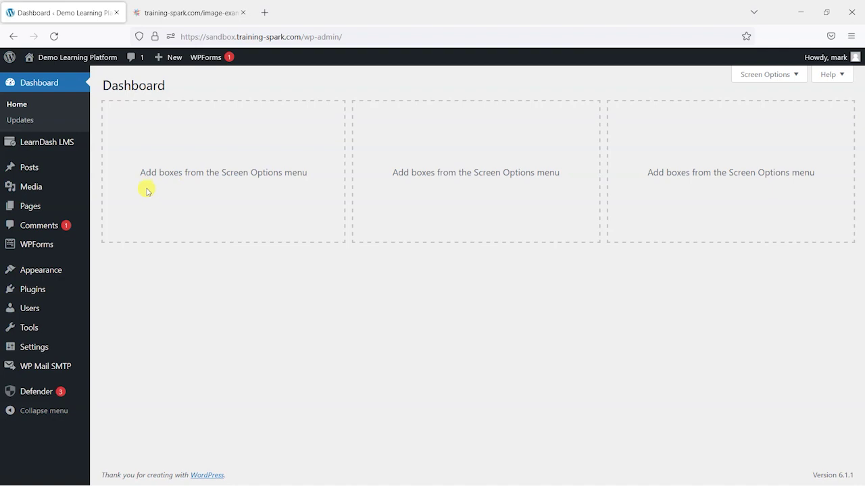
pyautogui.moveTo(43, 143)
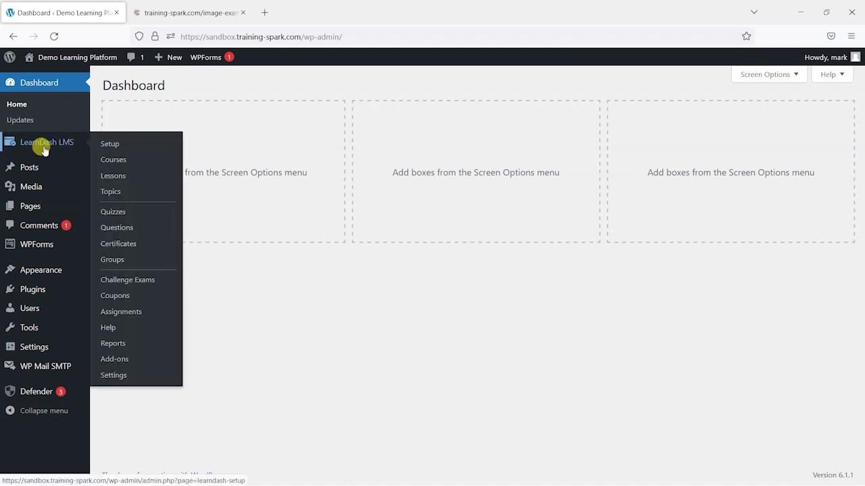
pyautogui.click(120, 361)
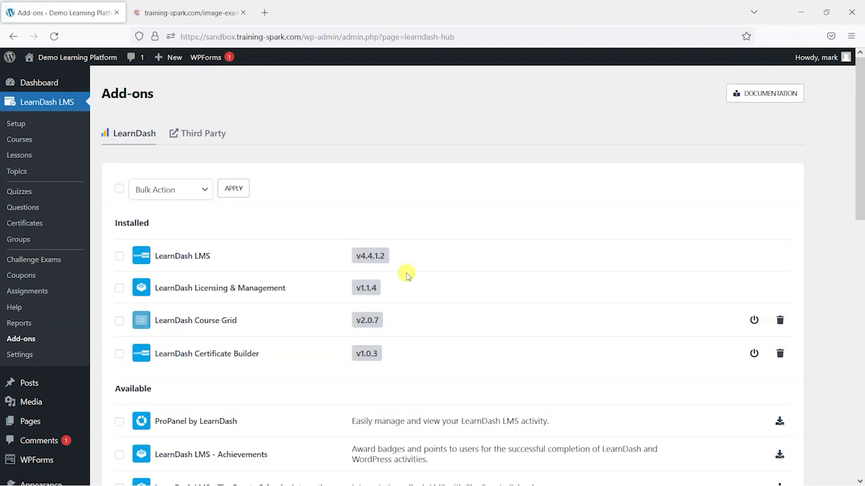
pyautogui.scroll(-5, 265, 162)
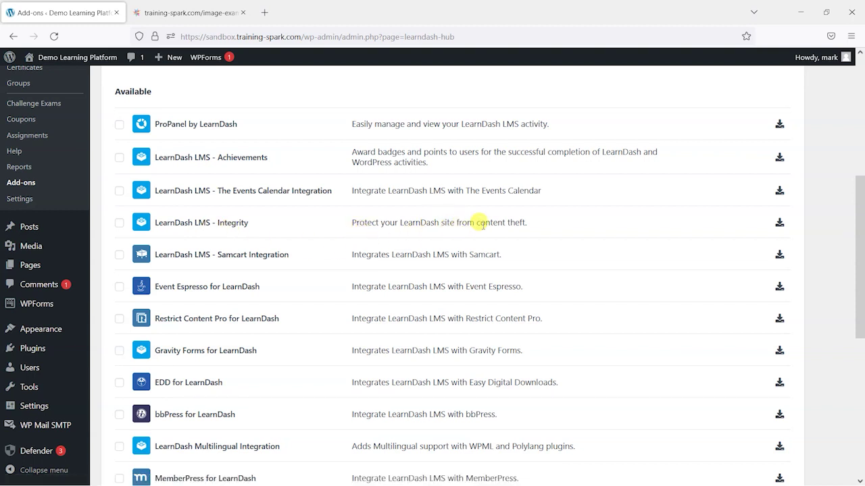
# Install the LearnDash LMS - Integrity add-on from the list and activate it
pyautogui.click(779, 222)
pyautogui.scroll(-4, 815, 274)
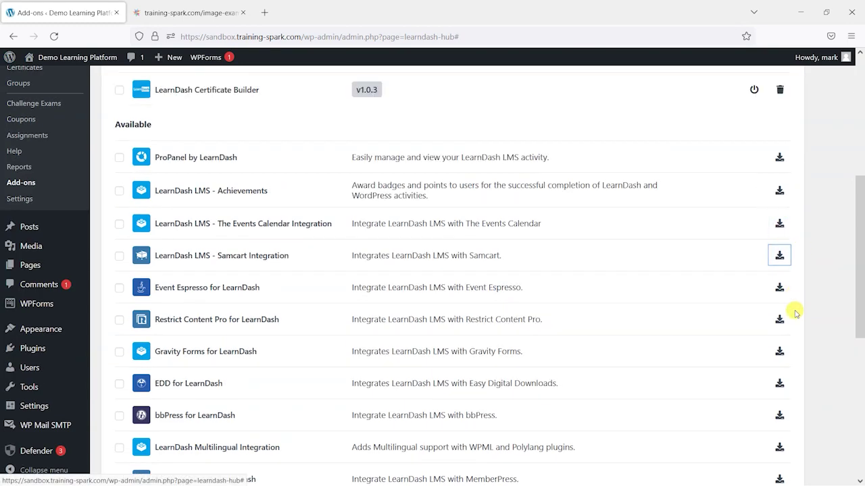
pyautogui.scroll(3, 791, 317)
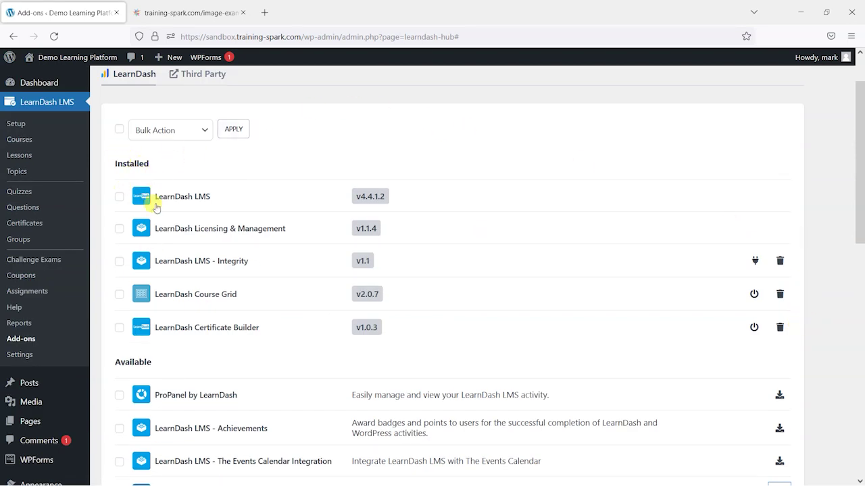
pyautogui.click(754, 261)
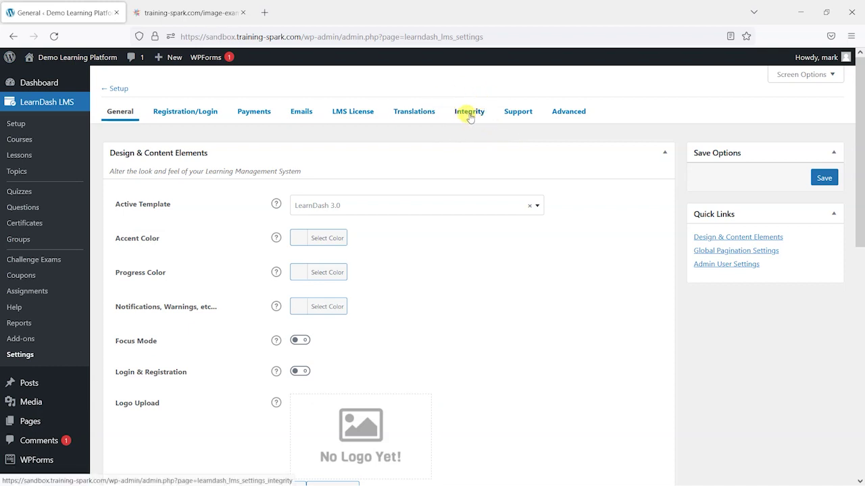
# On the Integrity tab, switch off Prevent Concurrent Login and Prevent Content Copy, and save
pyautogui.click(469, 115)
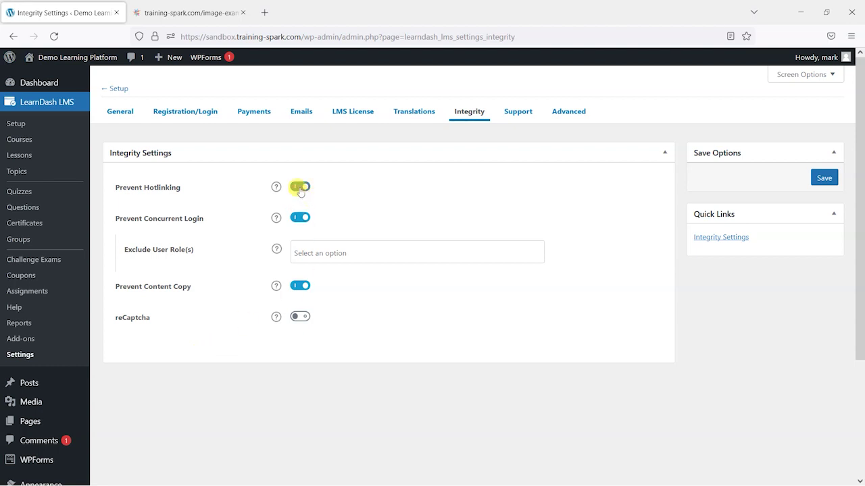
pyautogui.click(300, 218)
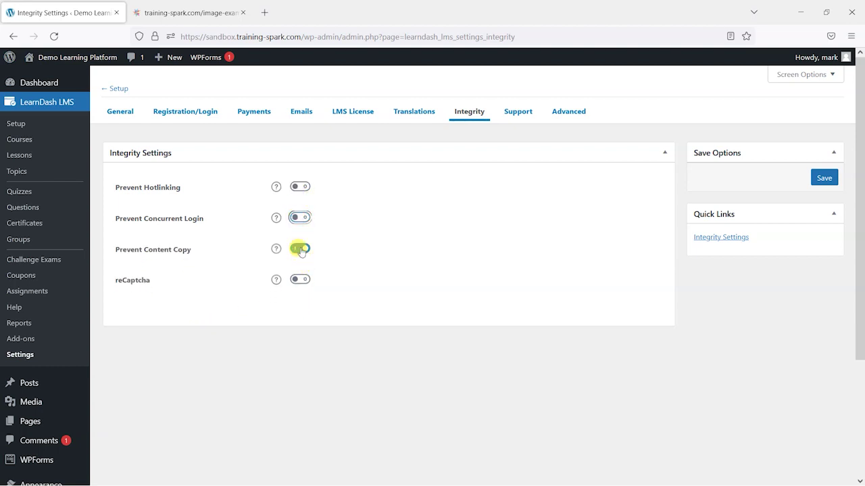
pyautogui.click(300, 249)
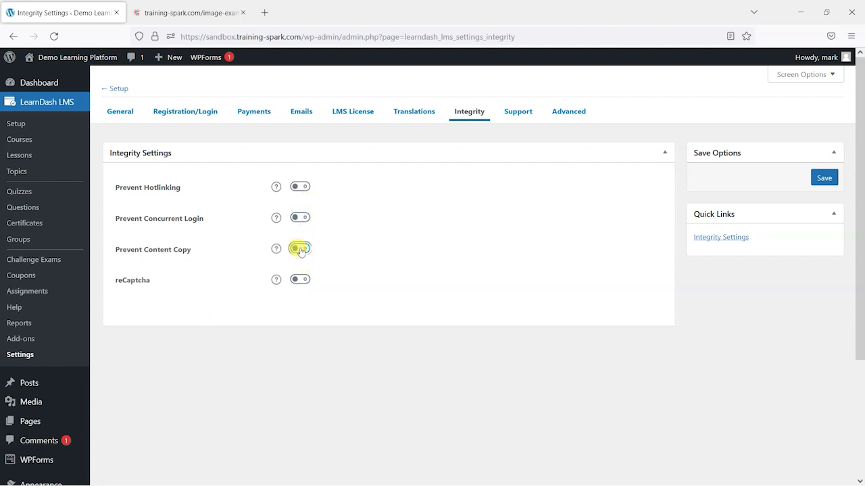
pyautogui.click(824, 177)
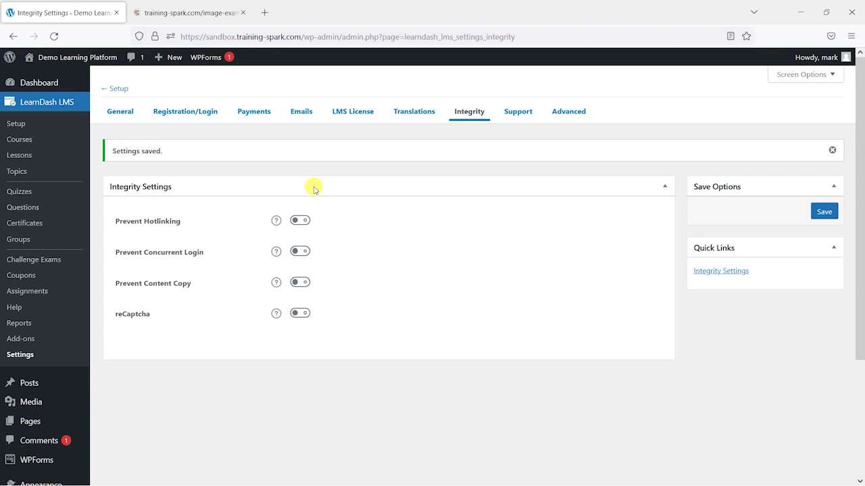
# Show the Prevent Hotlinking description and open the live site in a new tab
pyautogui.click(276, 221)
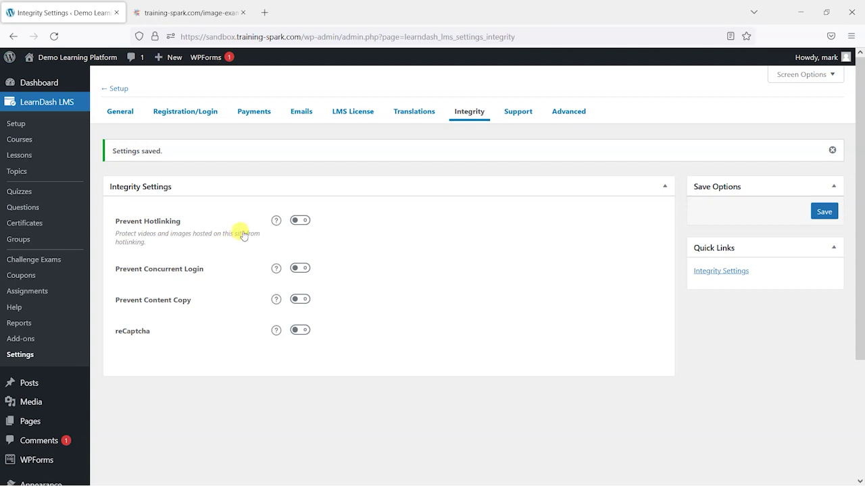
pyautogui.moveTo(79, 57)
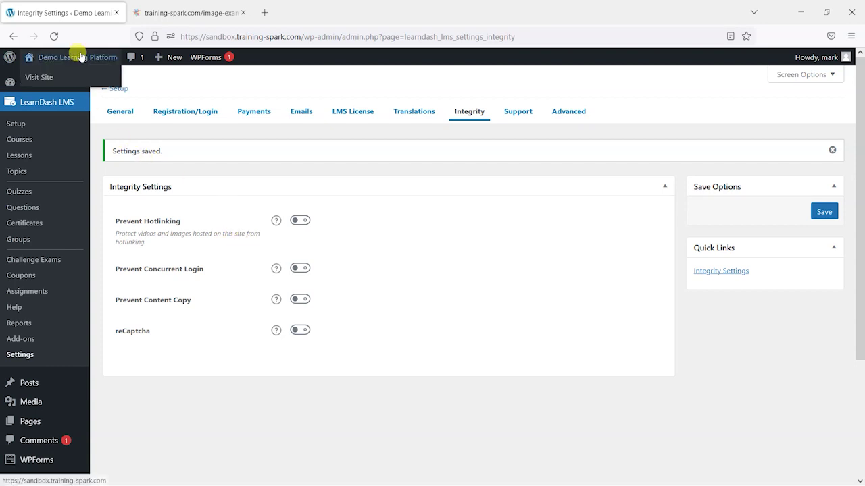
pyautogui.middleClick(58, 77)
# View and scroll the 'Live a Healthy Life. Learn From Experts.' homepage in the new tab
pyautogui.click(177, 16)
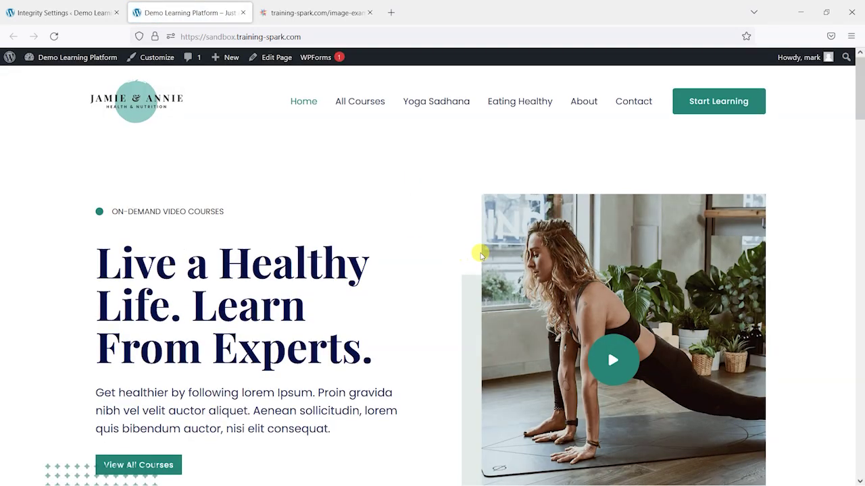
pyautogui.scroll(-1, 479, 251)
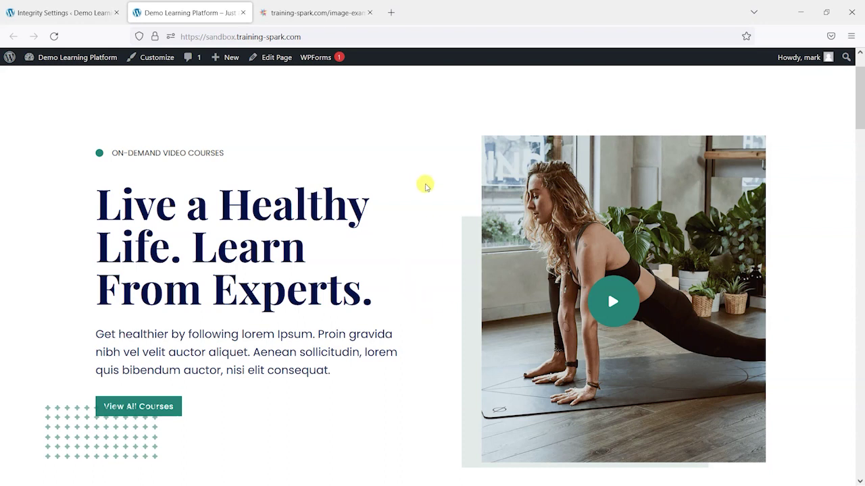
pyautogui.click(325, 11)
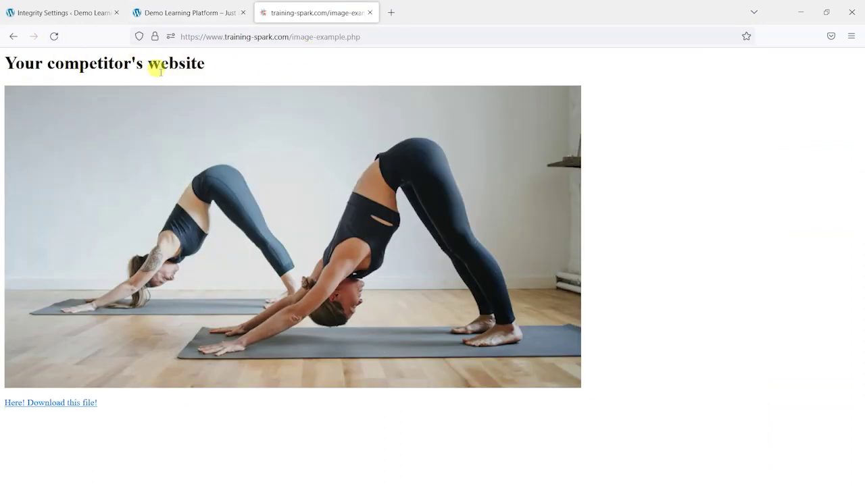
pyautogui.click(54, 35)
pyautogui.click(157, 10)
pyautogui.click(186, 35)
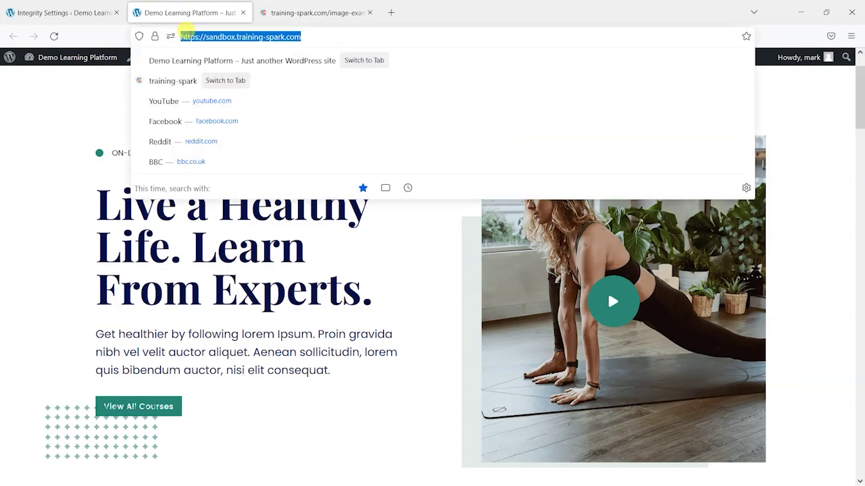
pyautogui.click(112, 151)
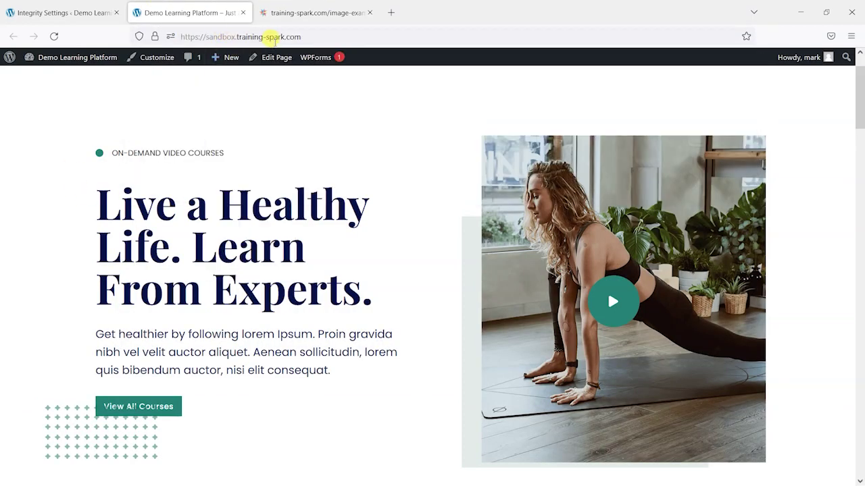
pyautogui.scroll(1, 282, 247)
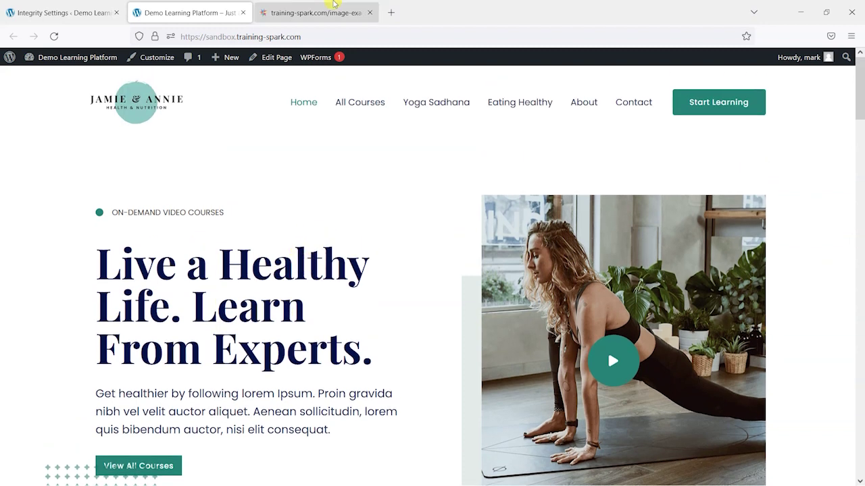
pyautogui.click(334, 6)
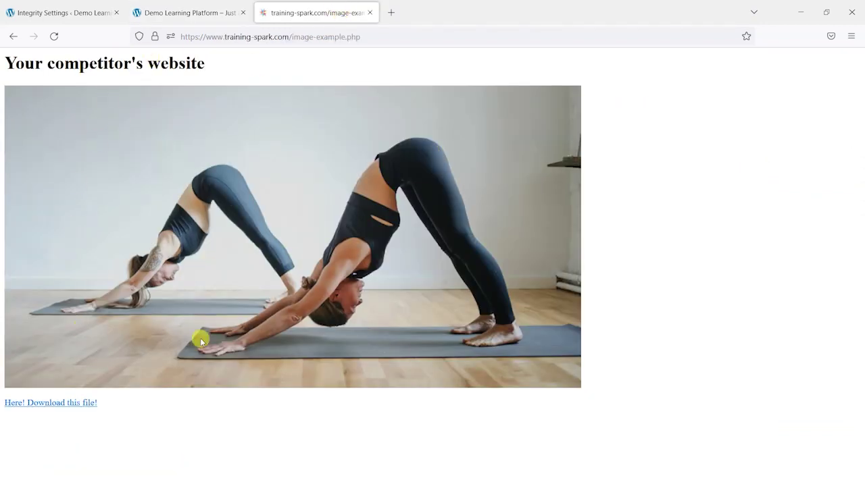
pyautogui.click(222, 37)
pyautogui.click(370, 37)
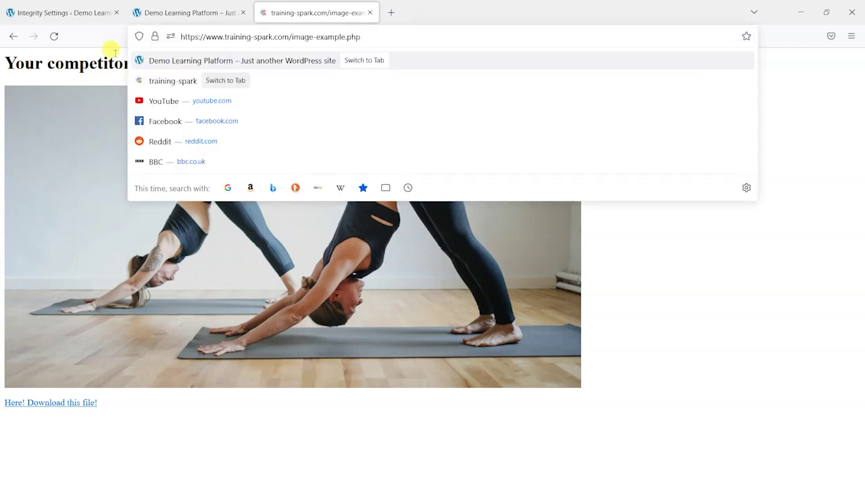
pyautogui.click(93, 62)
pyautogui.click(54, 36)
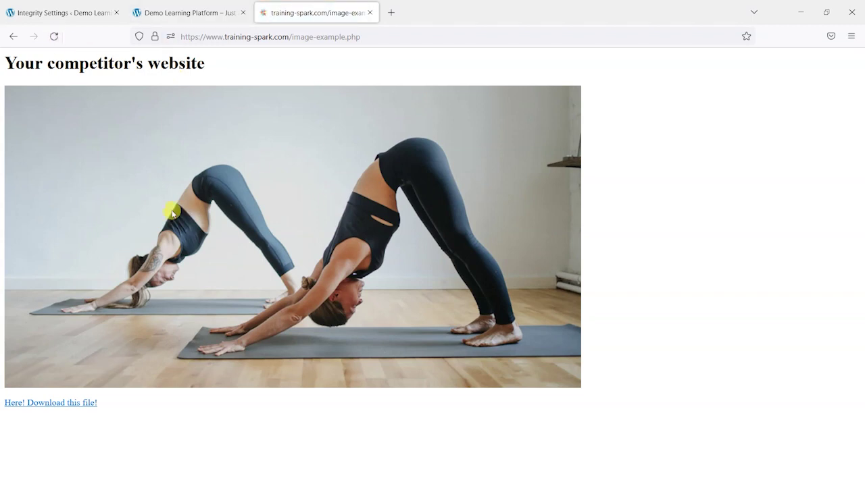
pyautogui.hotkey('ctrl', 'pageup')
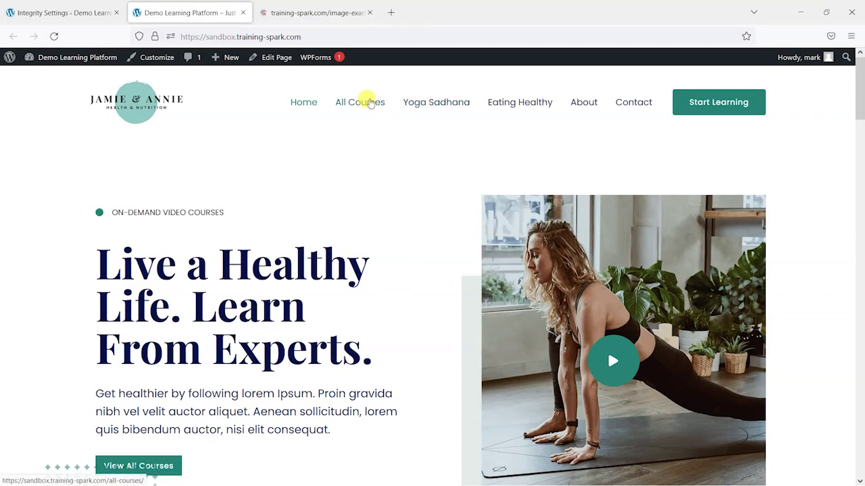
# Open Seek Health with Yoga Sadhana from All Courses, then view the competitor's image page
pyautogui.click(361, 102)
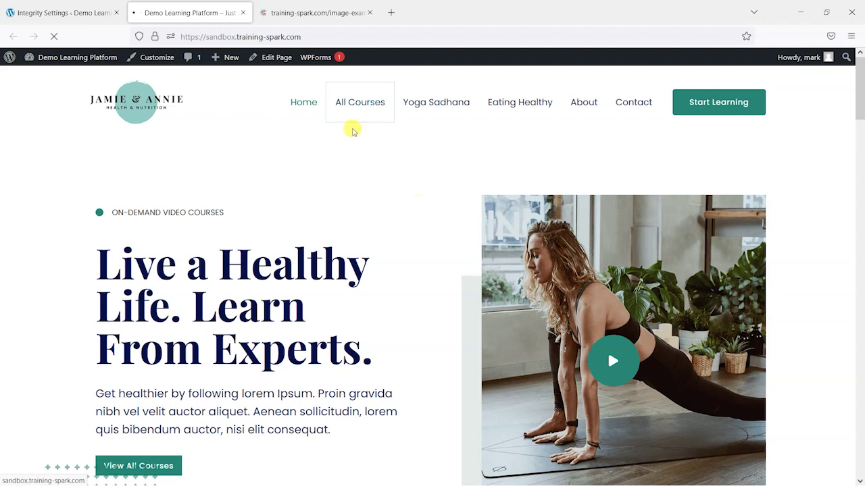
pyautogui.click(301, 11)
pyautogui.click(217, 5)
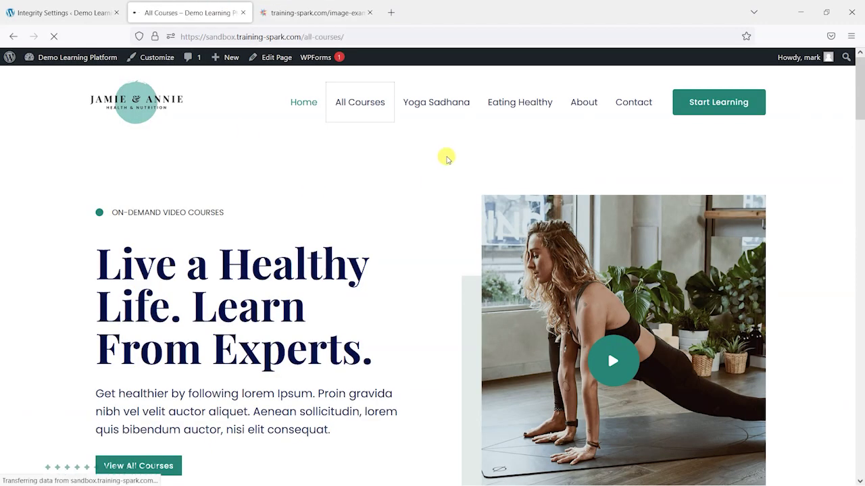
pyautogui.scroll(-4, 433, 271)
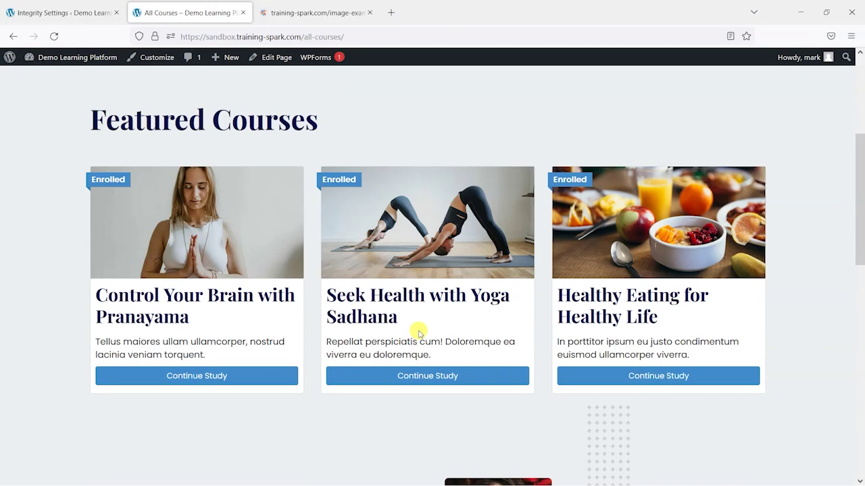
pyautogui.click(399, 376)
pyautogui.scroll(-4, 410, 340)
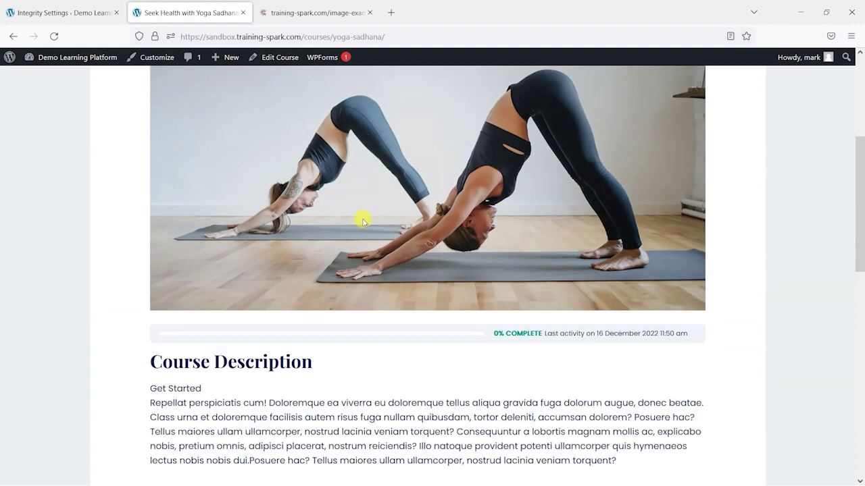
pyautogui.scroll(3, 361, 220)
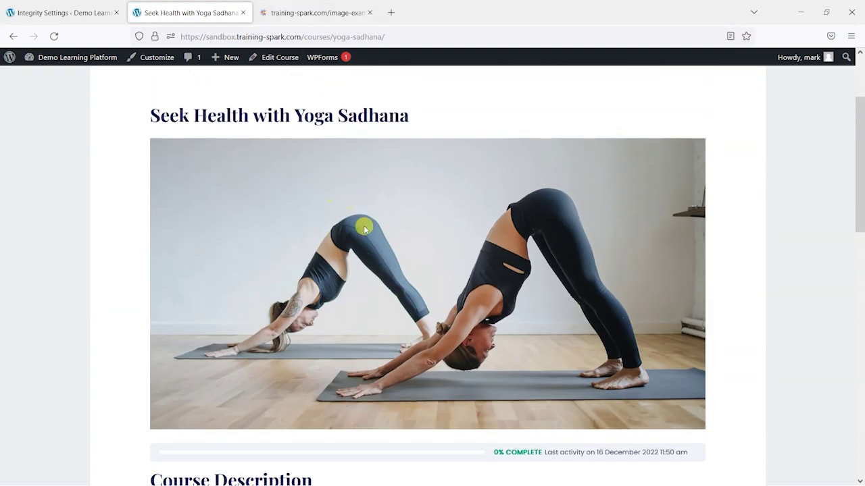
pyautogui.click(337, 5)
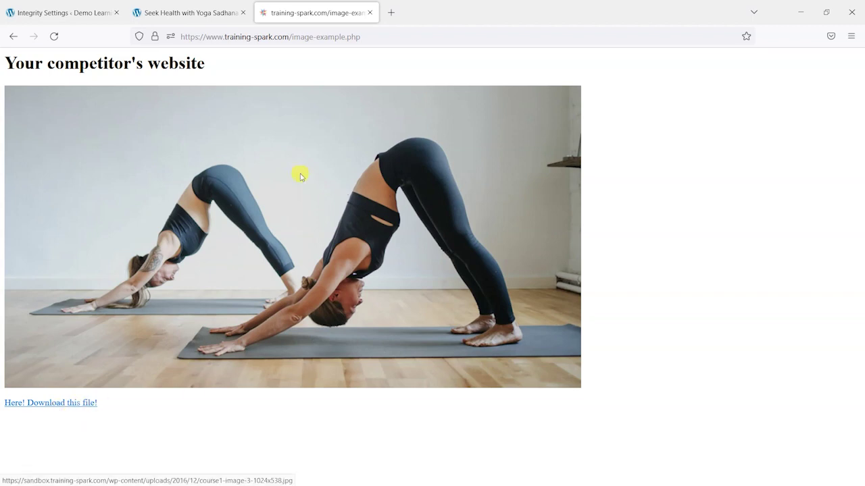
# Turn on Prevent Hotlinking in the Integrity settings and save
pyautogui.click(67, 10)
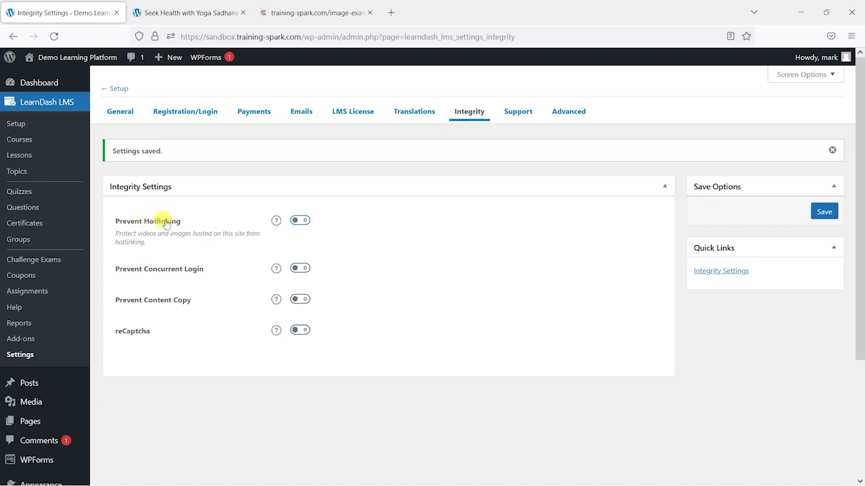
pyautogui.click(299, 221)
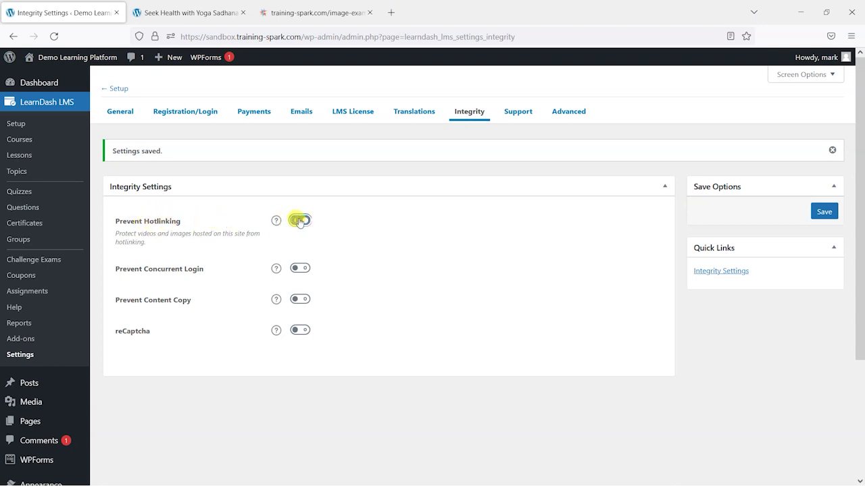
pyautogui.click(818, 212)
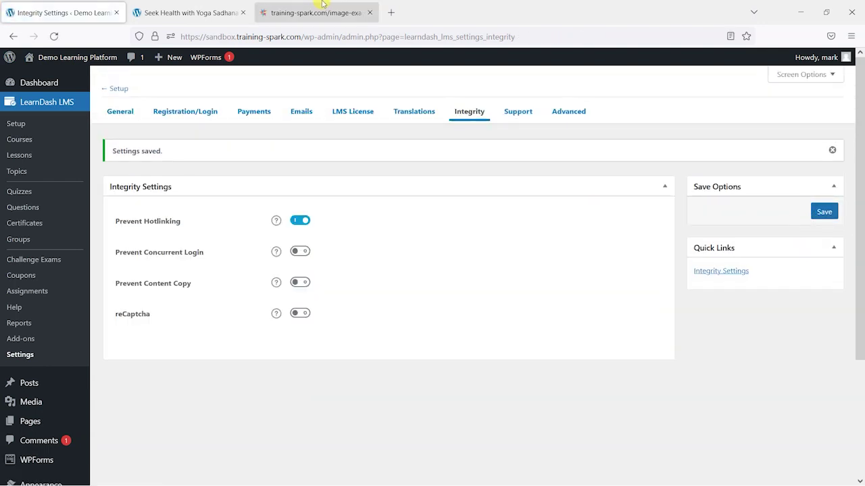
# Reload the competitor page and try its image download link, which no longer works
pyautogui.click(323, 12)
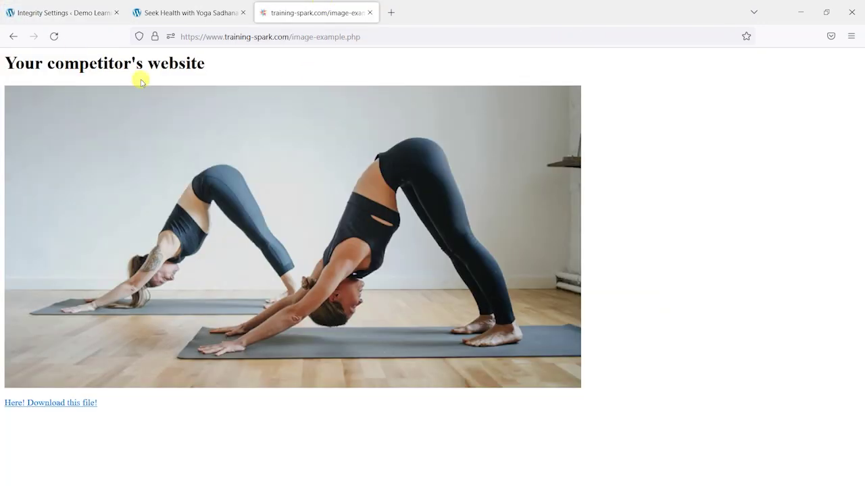
pyautogui.click(54, 37)
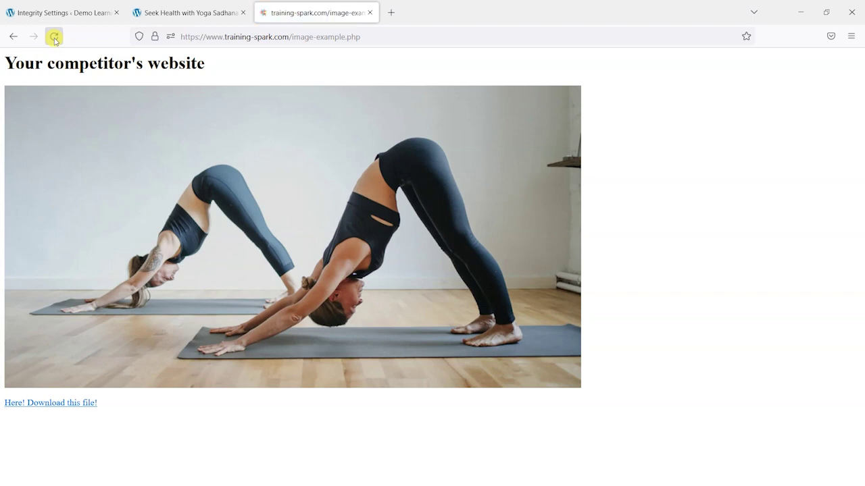
pyautogui.click(54, 37)
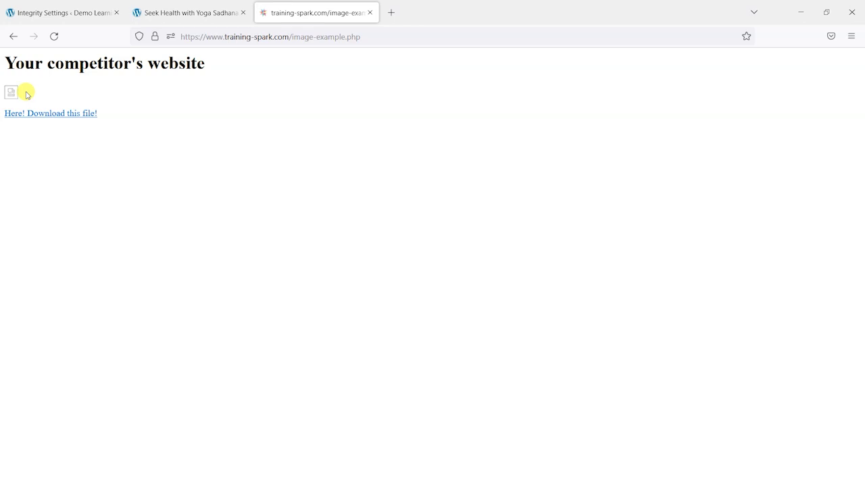
pyautogui.click(48, 114)
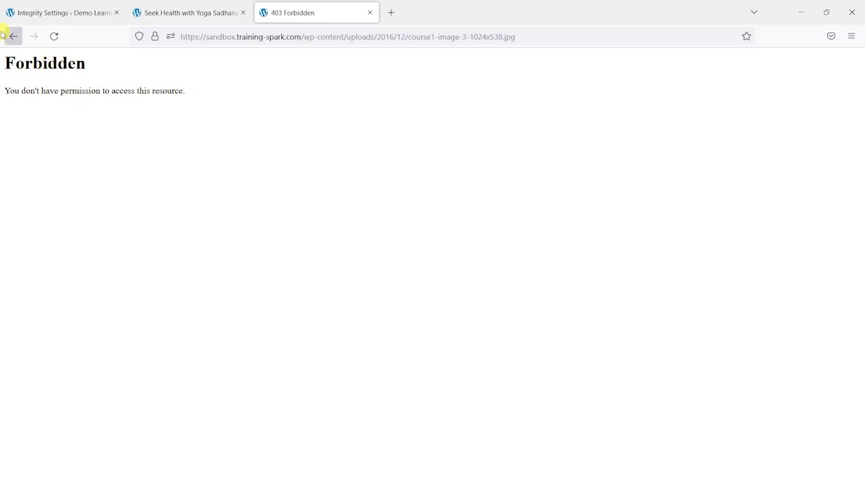
pyautogui.click(14, 36)
pyautogui.click(57, 114)
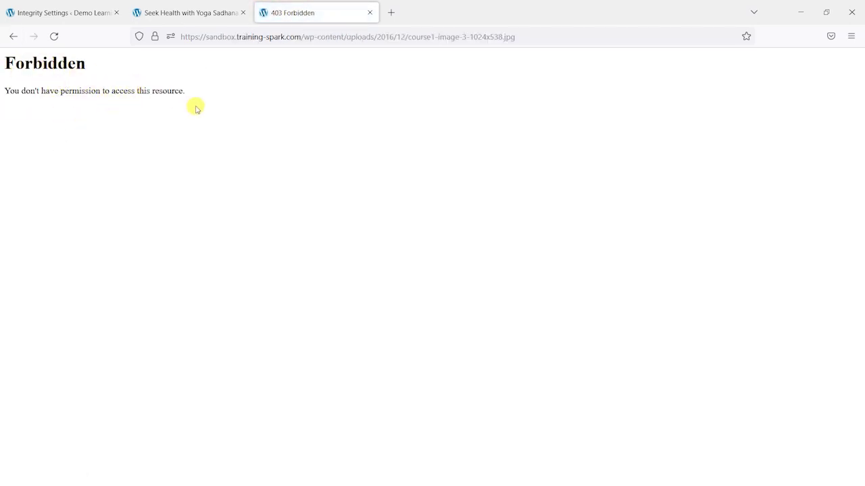
pyautogui.click(13, 37)
# Compare the Yoga Sadhana course page with the reloaded competitor page, then return to Integrity settings
pyautogui.click(191, 13)
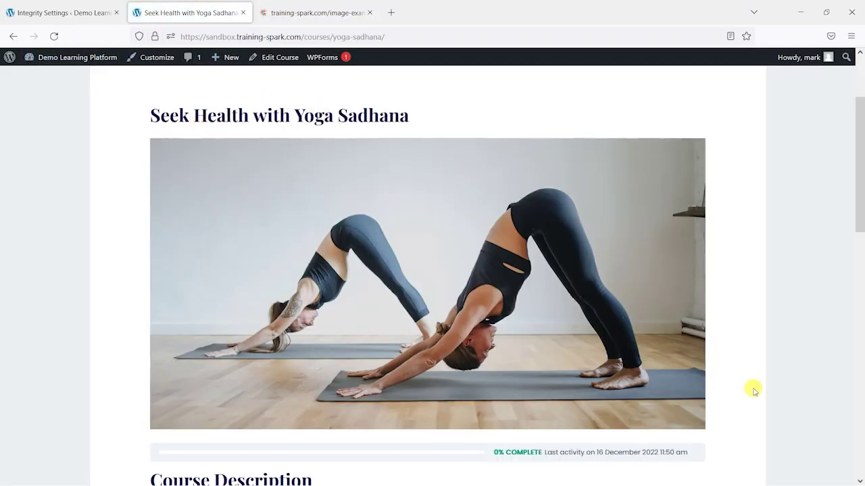
pyautogui.scroll(-3, 572, 319)
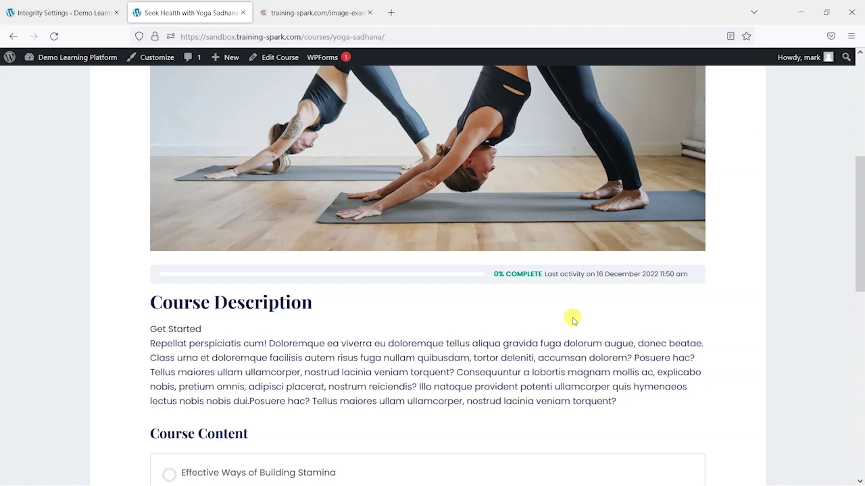
pyautogui.scroll(4, 572, 318)
pyautogui.scroll(-2, 309, 257)
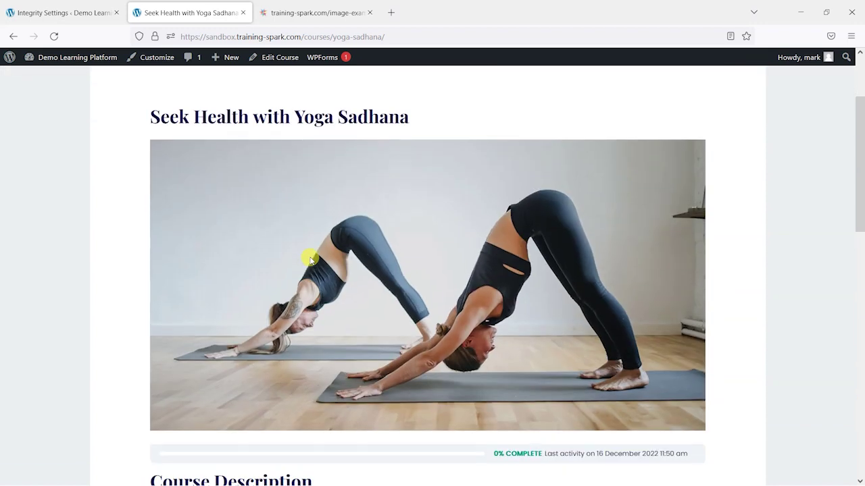
pyautogui.scroll(2, 316, 243)
pyautogui.scroll(-2, 365, 240)
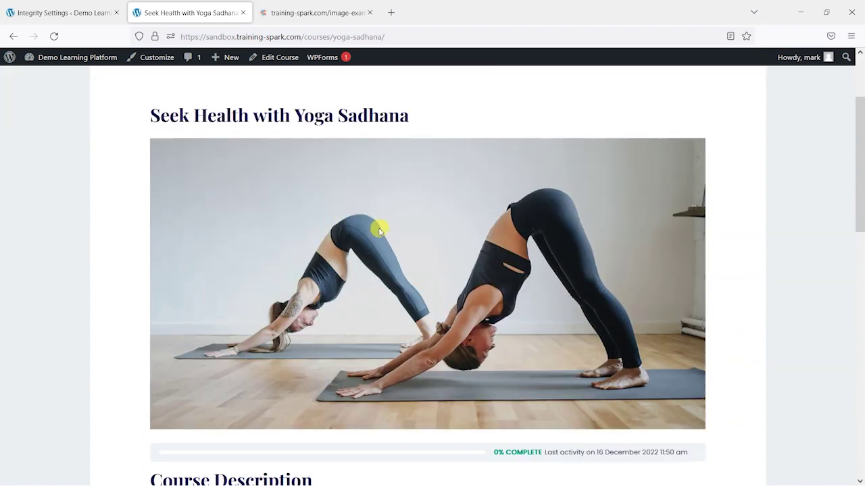
pyautogui.click(311, 12)
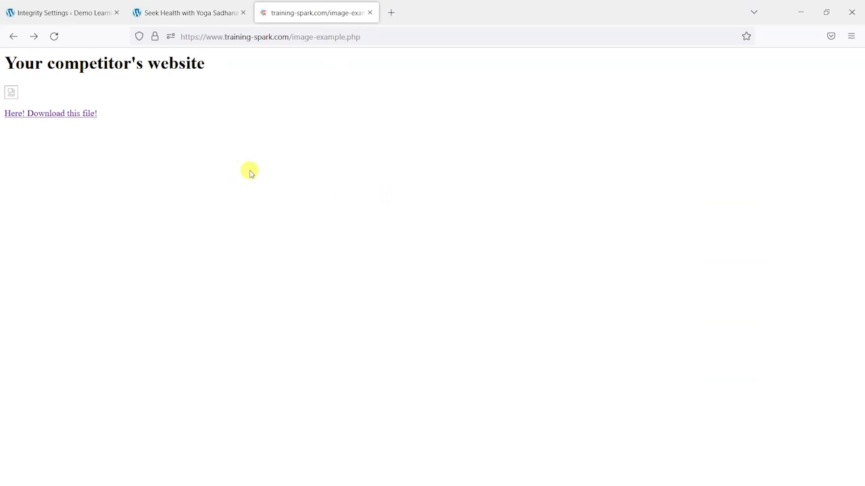
pyautogui.click(53, 38)
pyautogui.click(54, 36)
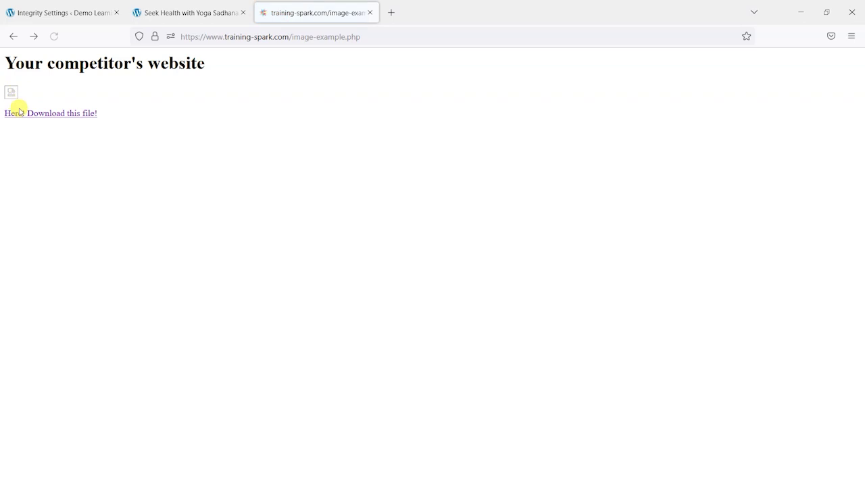
pyautogui.click(207, 10)
pyautogui.click(54, 12)
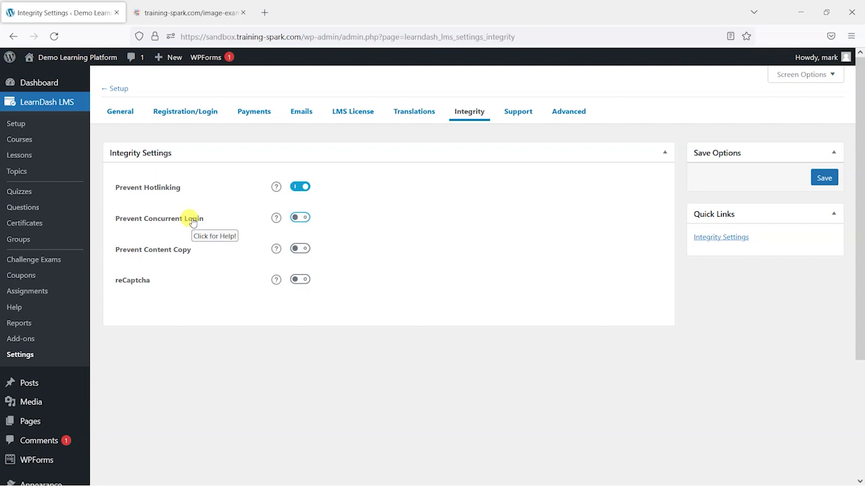
# Turn on and save Prevent Concurrent Login, leaving Exclude User Role(s) empty
pyautogui.click(298, 218)
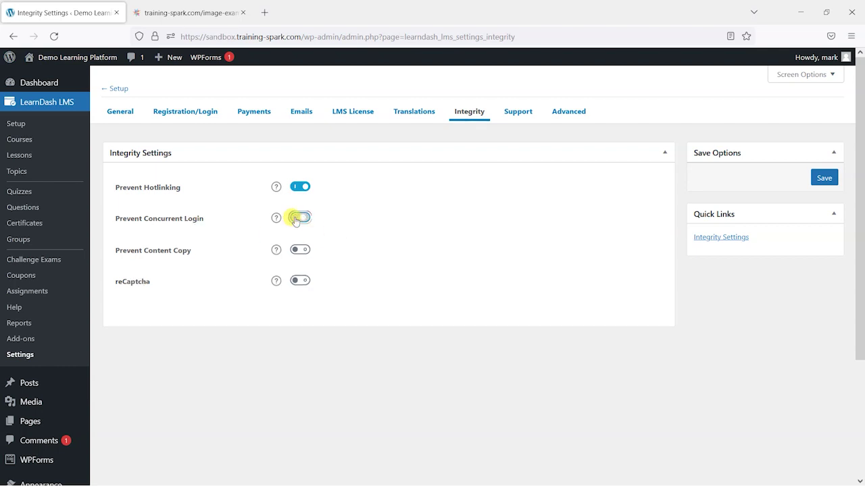
pyautogui.click(824, 179)
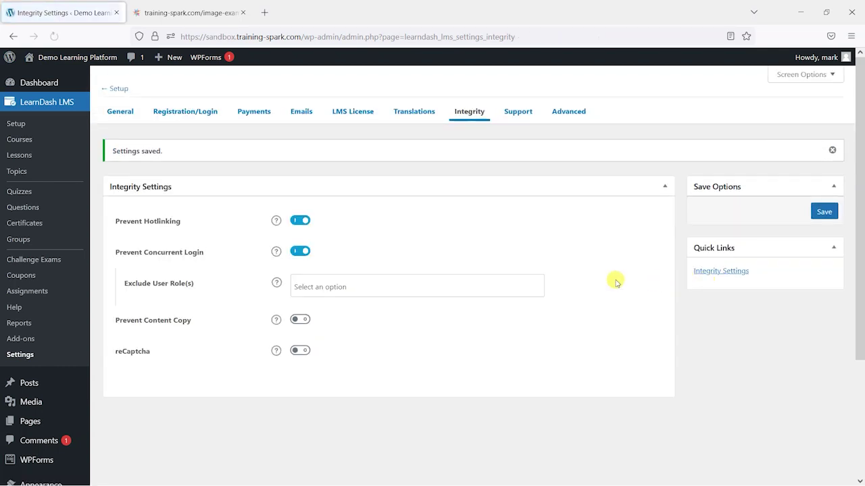
pyautogui.click(309, 285)
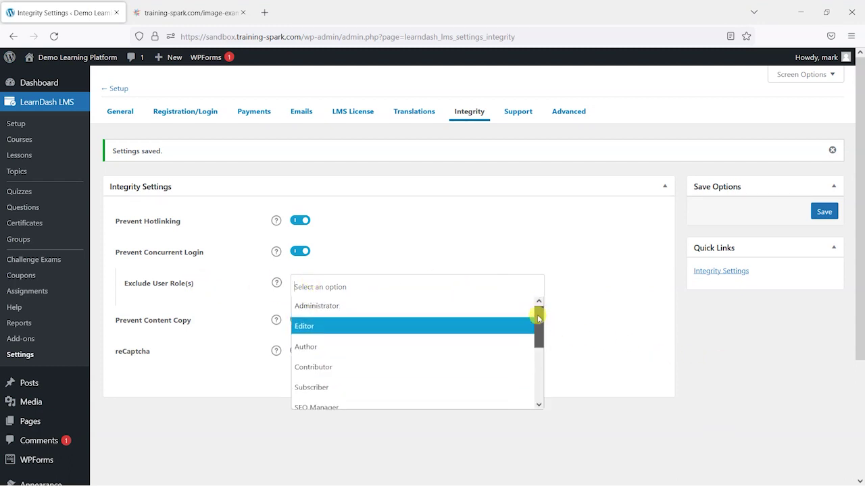
pyautogui.click(824, 330)
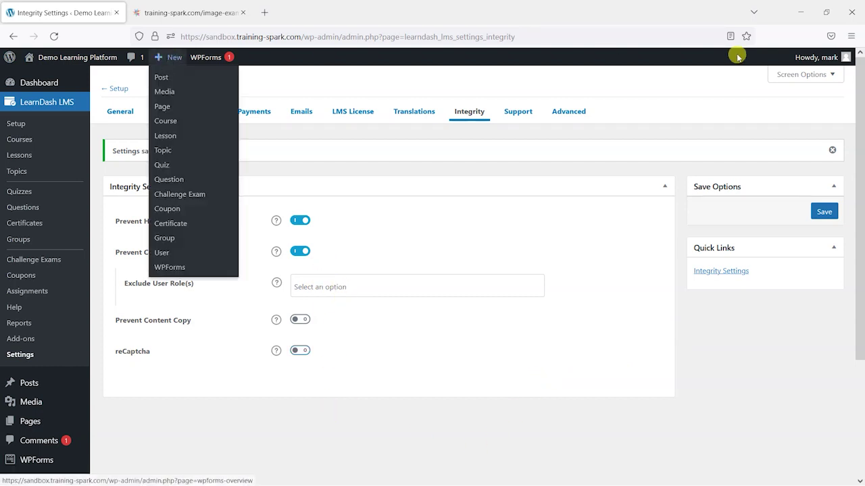
pyautogui.moveTo(819, 52)
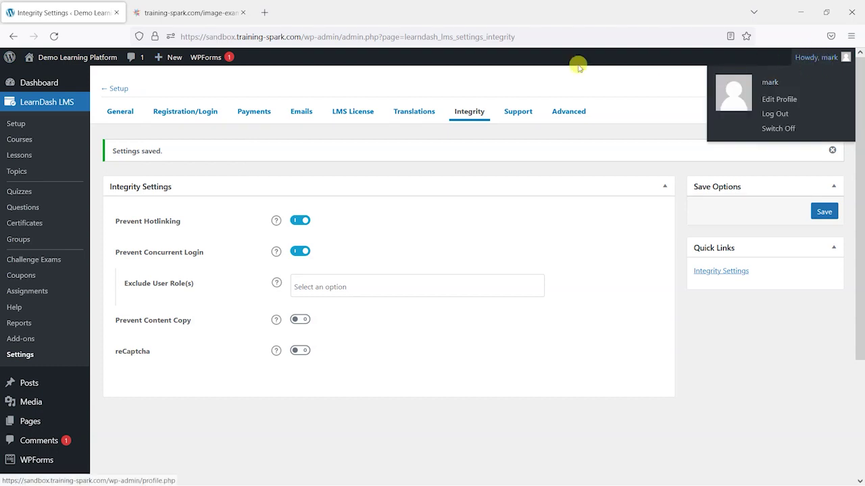
# In a private window, load the site's wp-login page without the redirect parameter
pyautogui.press('alt')
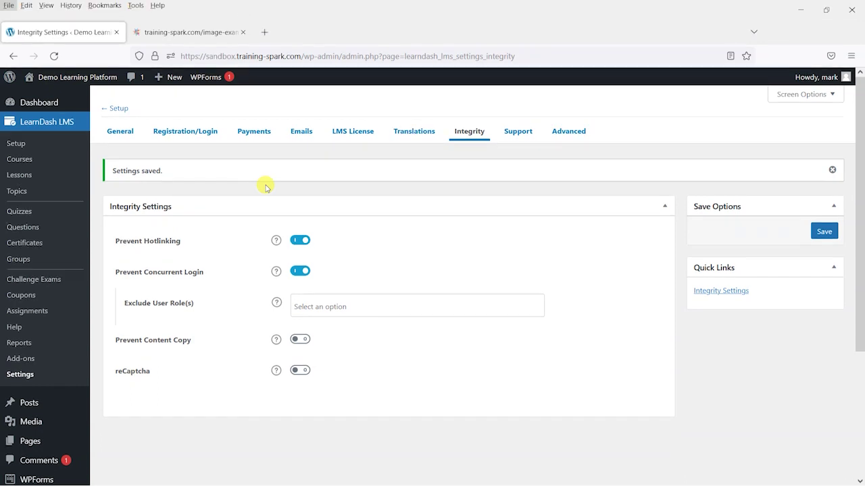
pyautogui.press('alt')
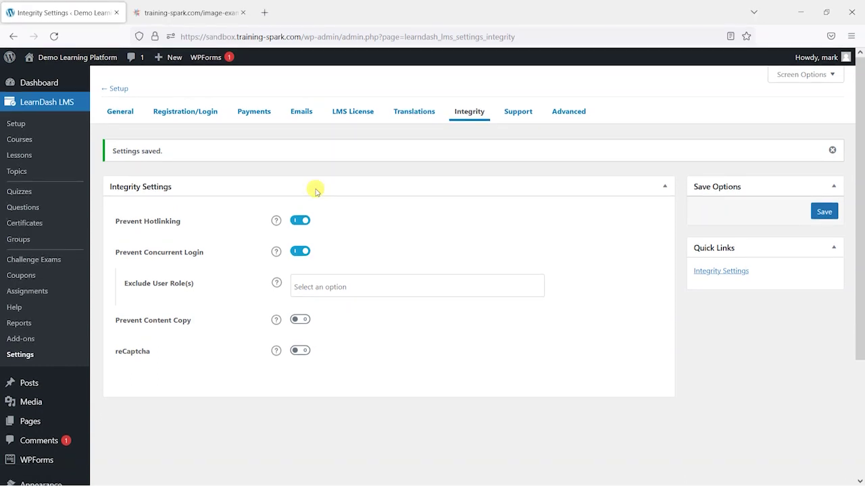
pyautogui.hotkey('ctrl', 'shift', 'p')
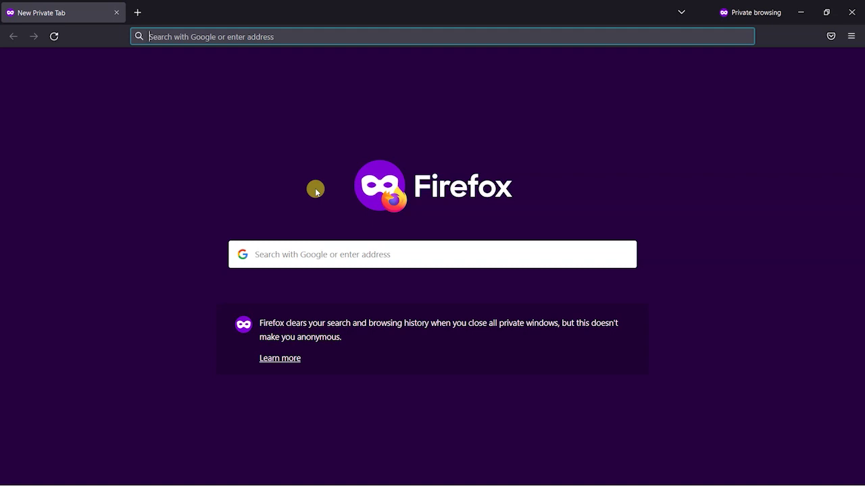
pyautogui.write('http')
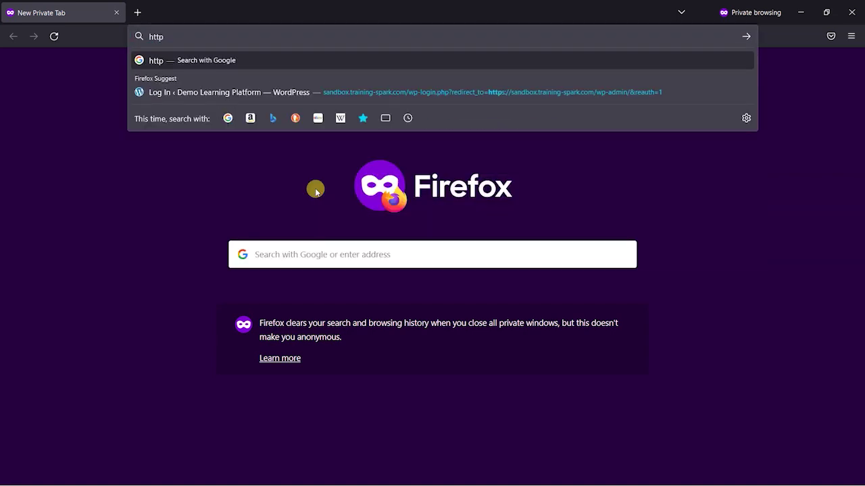
pyautogui.press('Down')
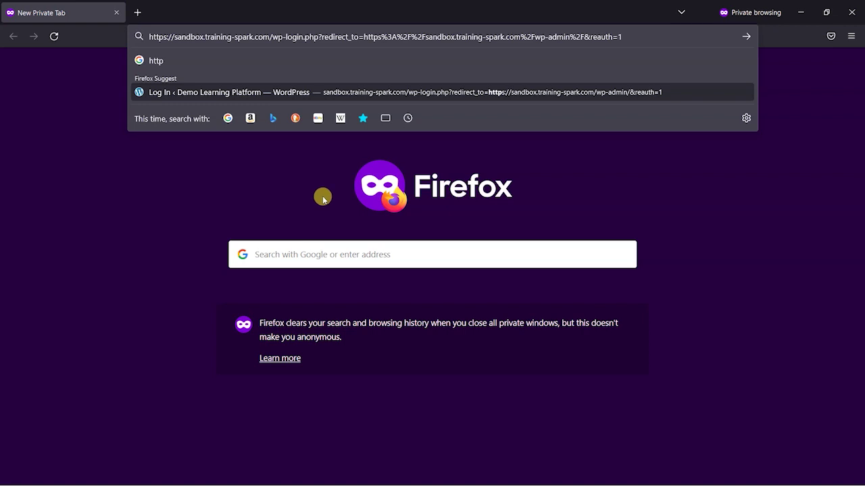
pyautogui.moveTo(308, 32); pyautogui.dragTo(667, 27)
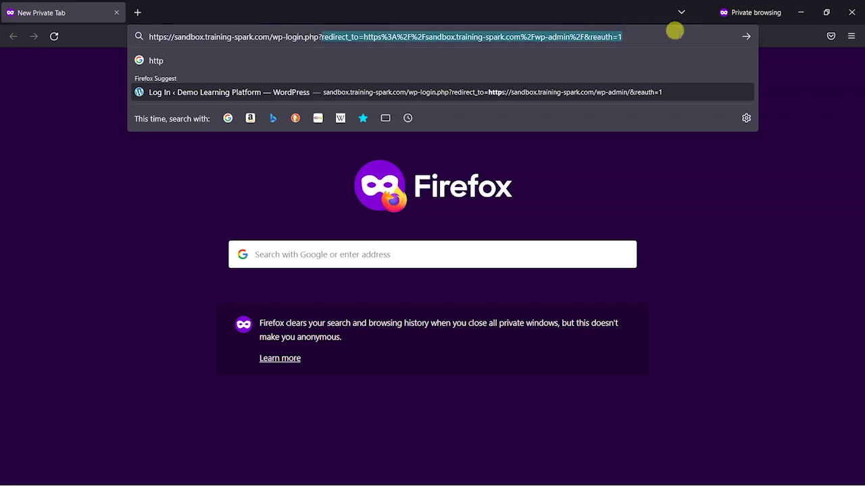
pyautogui.press('BackSpace')
pyautogui.press('Return')
# Log in with the same account's username and password, triggering the maximum concurrent logins error
pyautogui.write('mark')
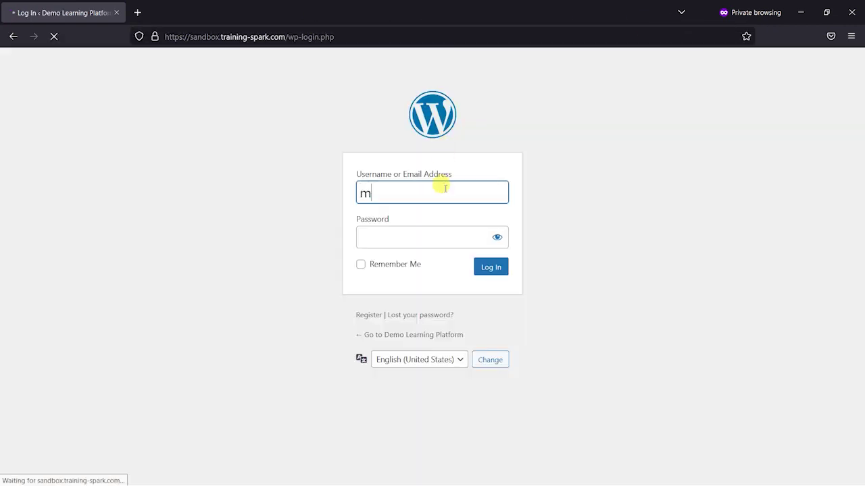
pyautogui.press('Tab')
pyautogui.write('password12')
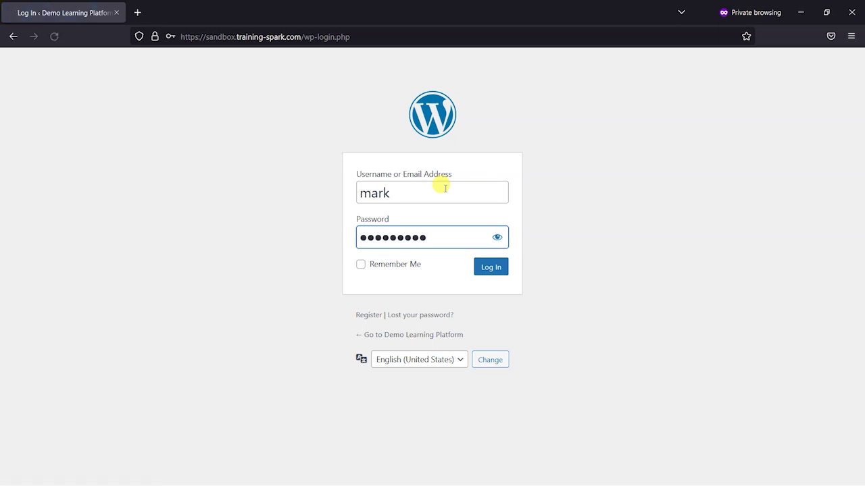
pyautogui.press('Return')
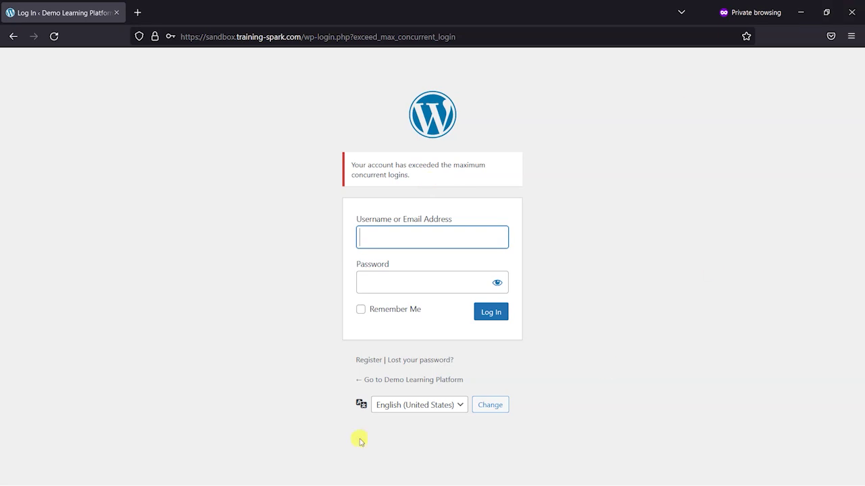
pyautogui.hotkey('alt', 'Tab')
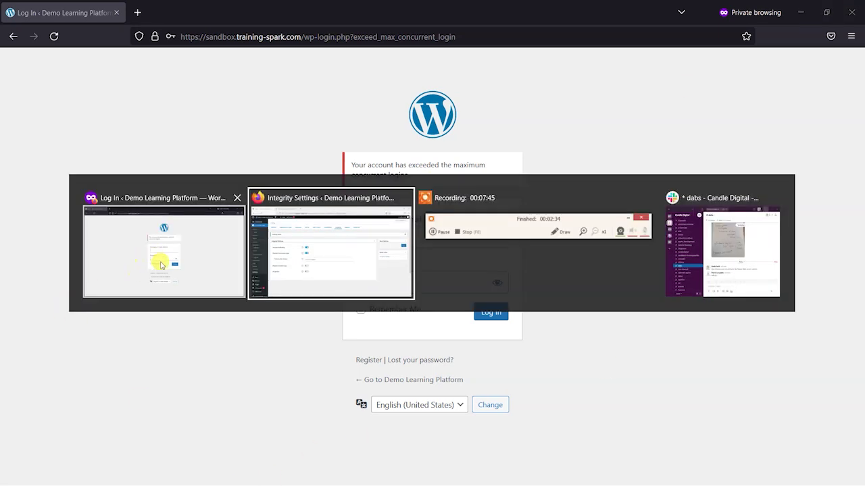
# Bring the Integrity Settings window forward and display the Prevent Content Copy description
pyautogui.click(264, 244)
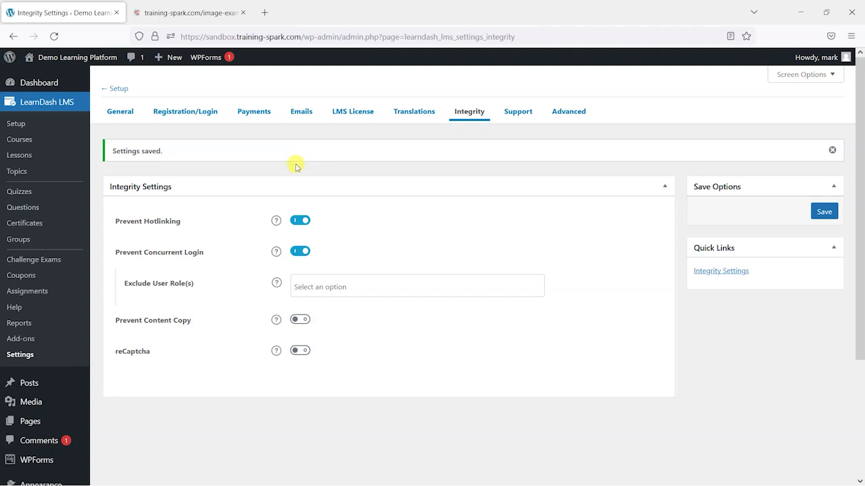
pyautogui.click(163, 321)
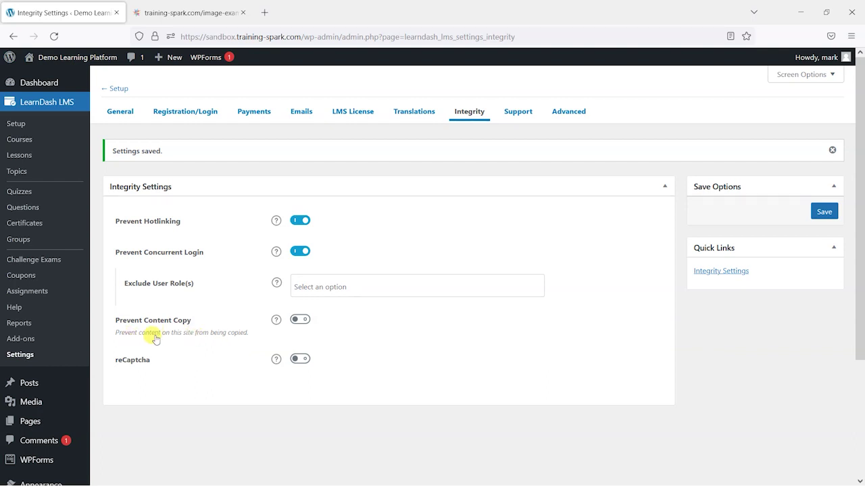
# Open the site's homepage in a new tab from the admin bar
pyautogui.click(227, 11)
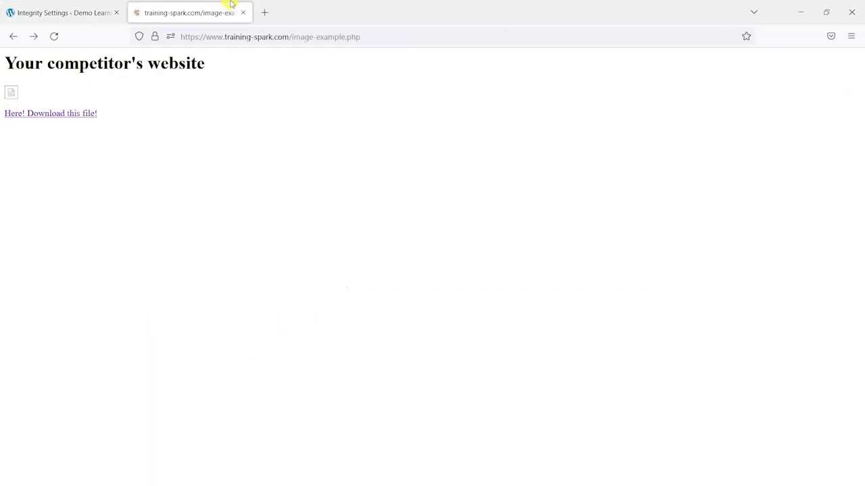
pyautogui.click(101, 8)
pyautogui.moveTo(96, 57)
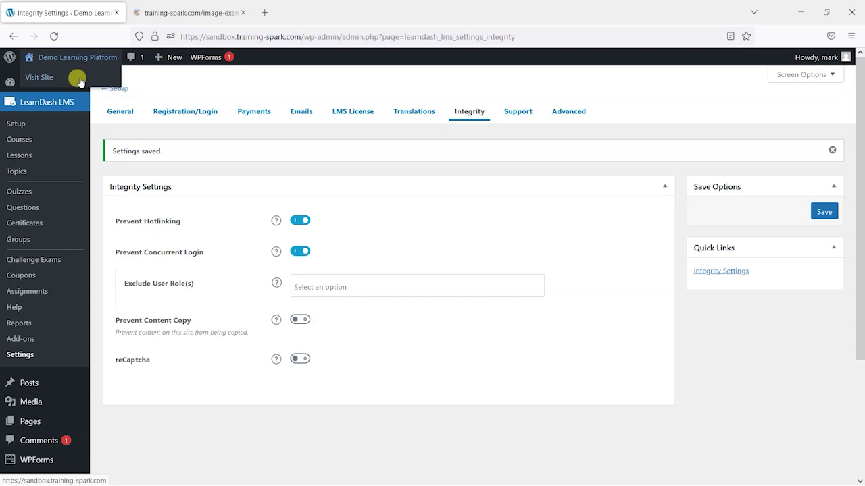
pyautogui.middleClick(78, 77)
pyautogui.click(162, 3)
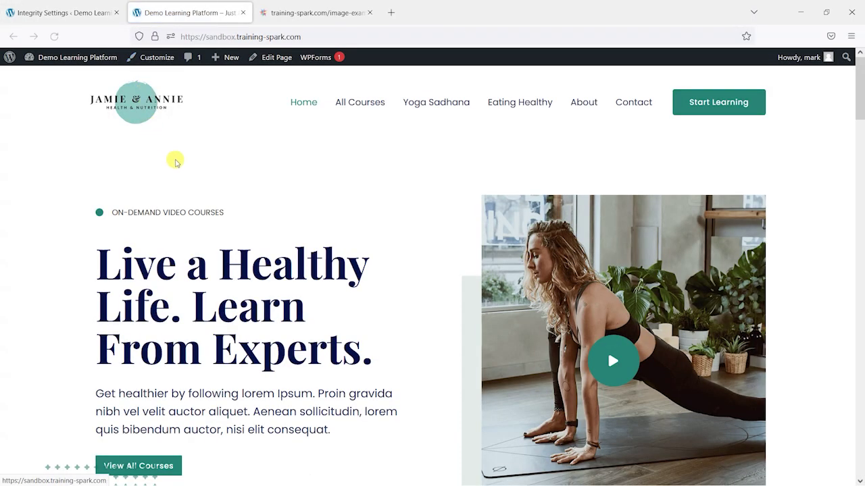
pyautogui.scroll(-2, 518, 230)
pyautogui.scroll(1, 514, 155)
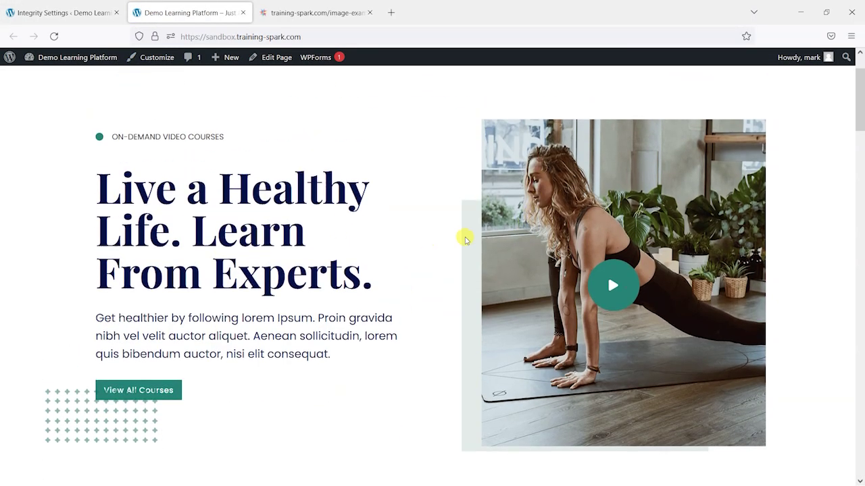
# Open the hero yoga image in its own tab, check its copy options, then close it
pyautogui.rightClick(532, 174)
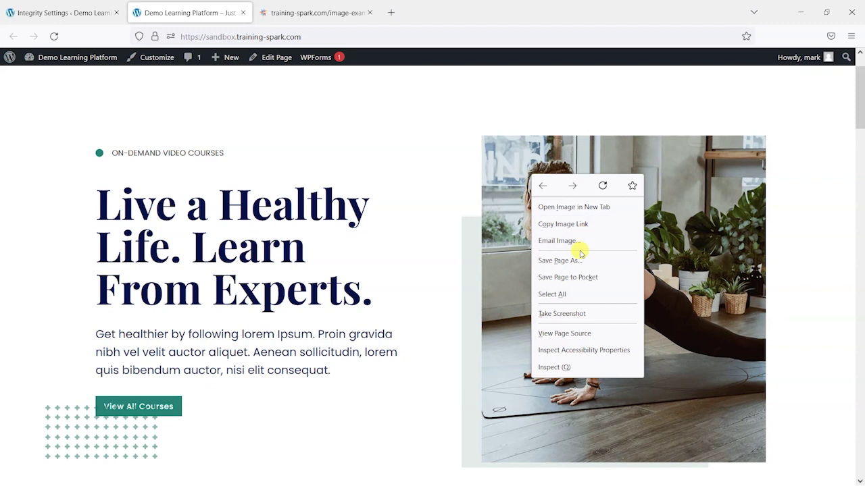
pyautogui.click(585, 214)
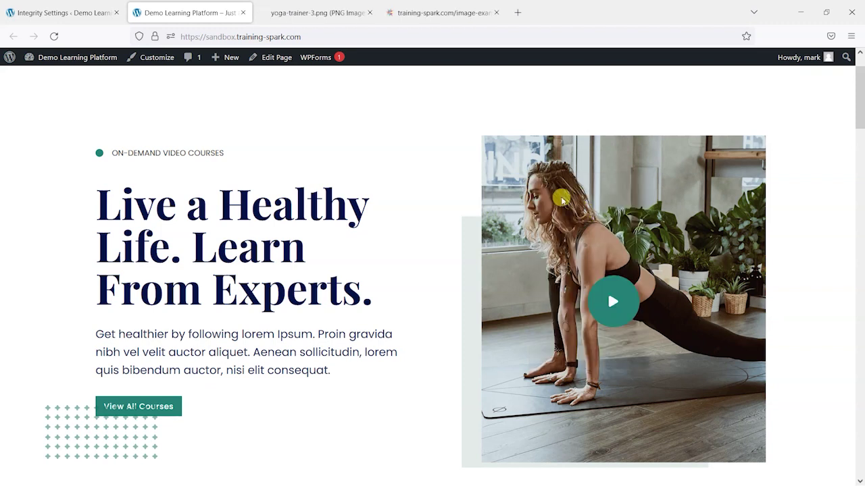
pyautogui.hotkey('ctrl', 'Tab')
pyautogui.rightClick(483, 233)
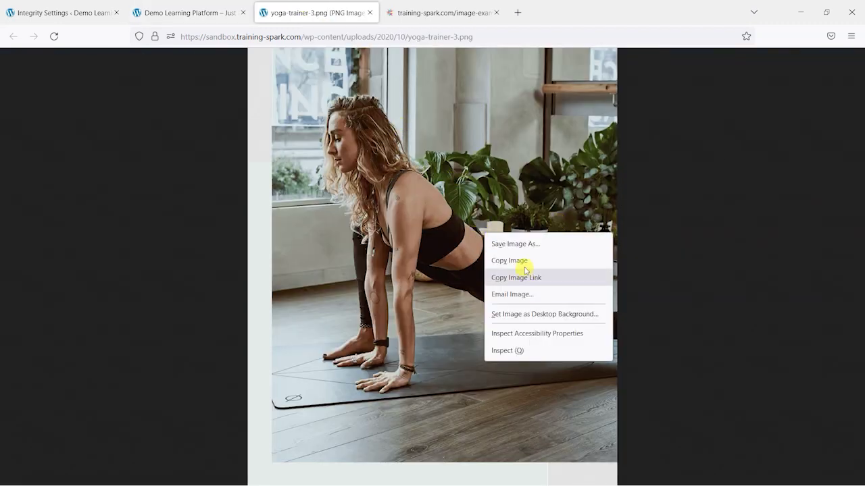
pyautogui.click(368, 12)
pyautogui.click(369, 12)
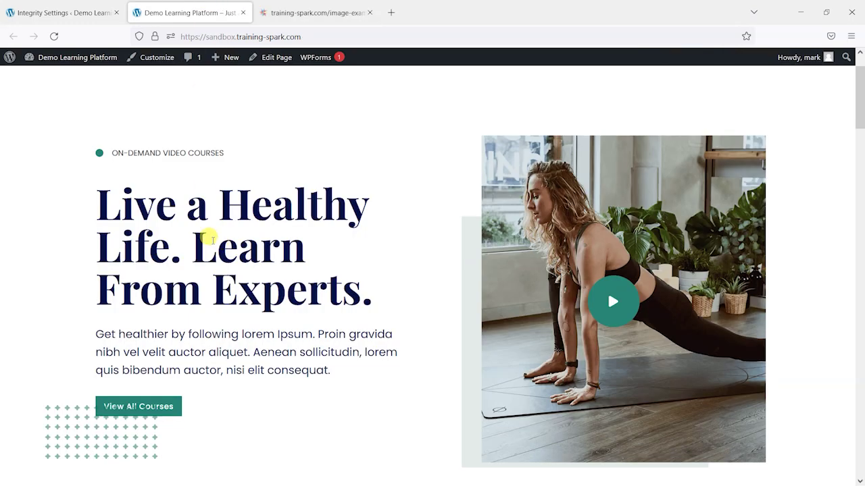
# Select and copy the hero text, then select all and copy the whole page
pyautogui.moveTo(92, 193); pyautogui.dragTo(386, 374)
pyautogui.rightClick(238, 226)
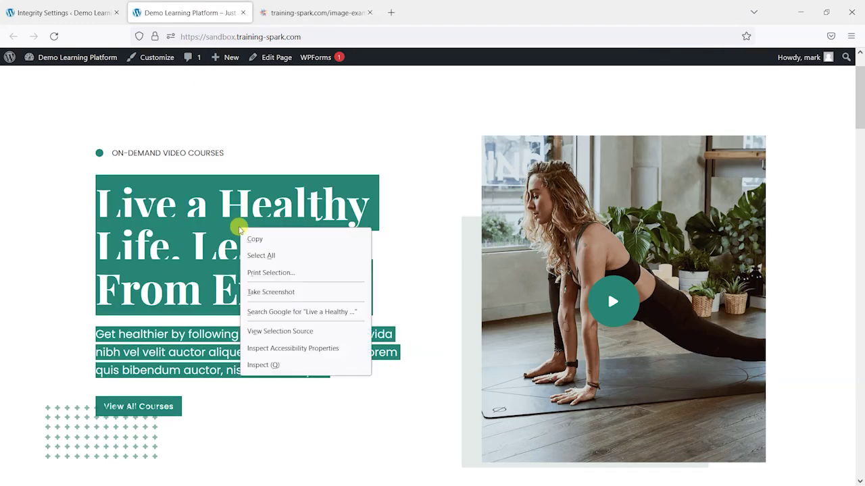
pyautogui.click(252, 239)
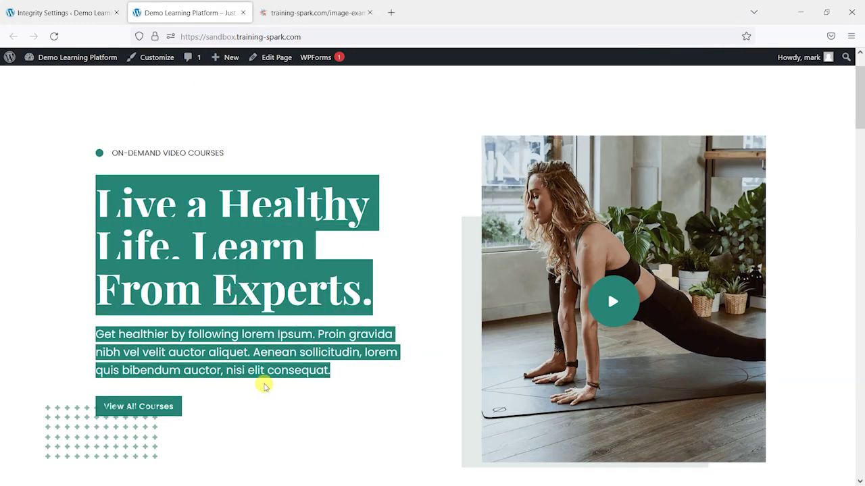
pyautogui.scroll(-5, 236, 270)
pyautogui.click(277, 280)
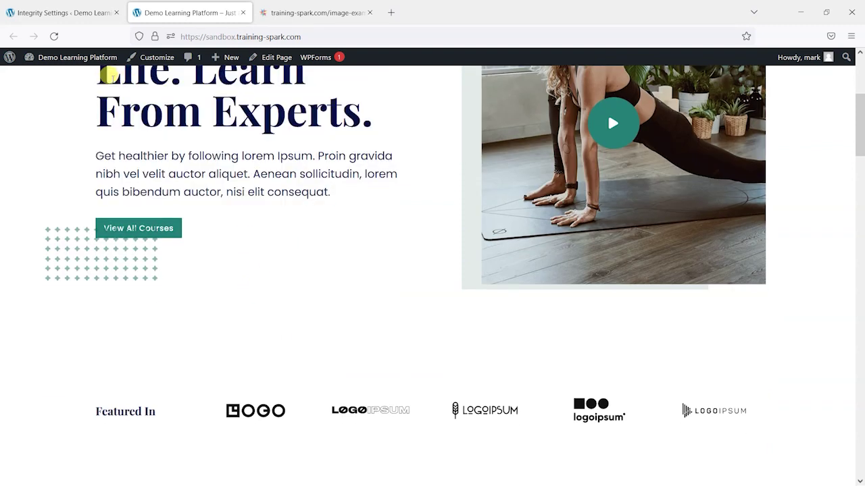
pyautogui.moveTo(98, 104); pyautogui.dragTo(599, 378)
pyautogui.scroll(-8, 456, 442)
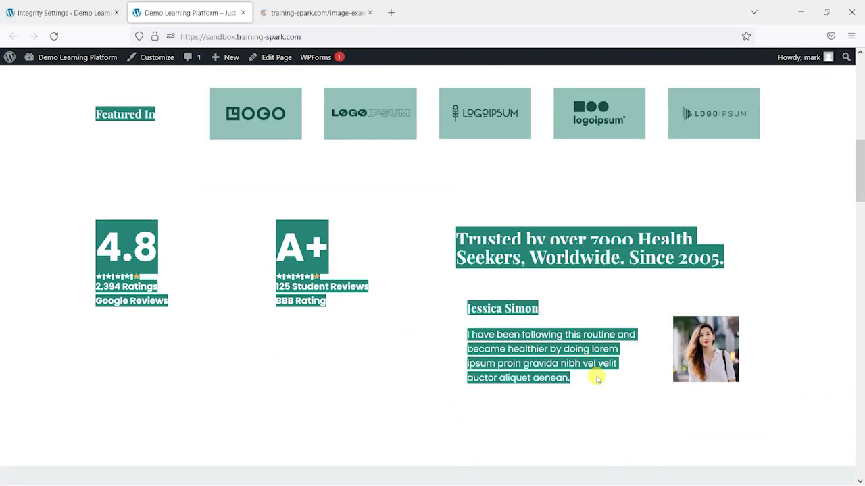
pyautogui.rightClick(526, 242)
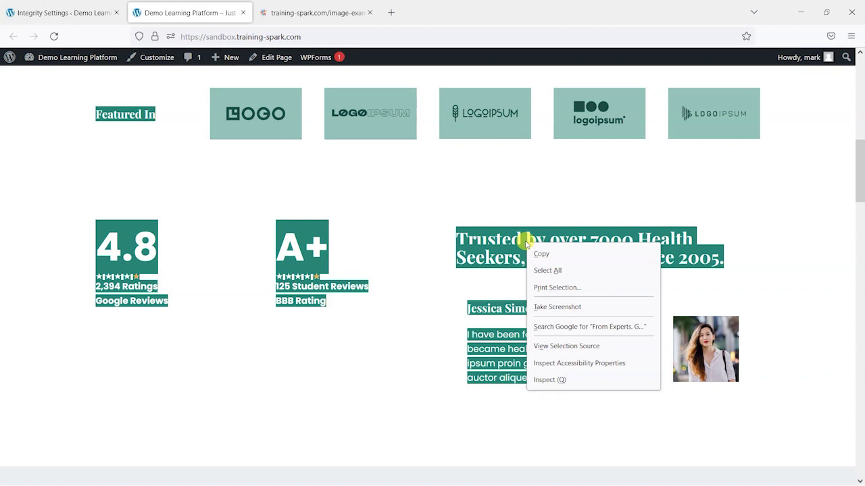
pyautogui.click(547, 270)
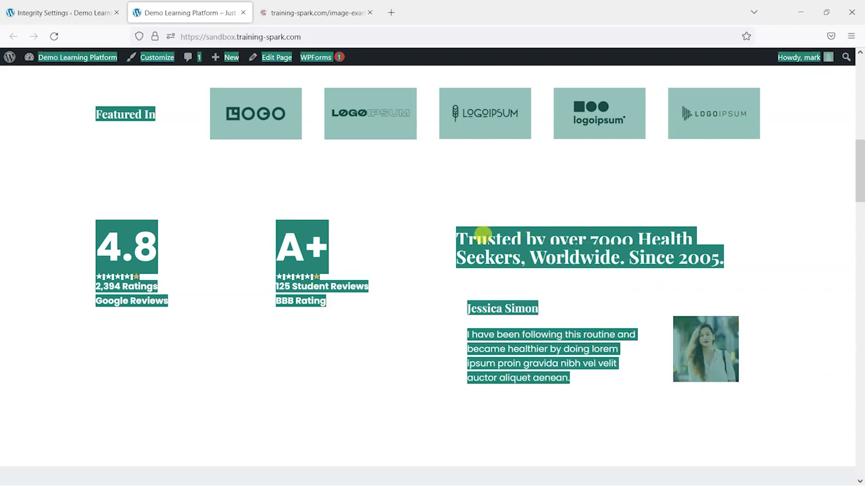
pyautogui.rightClick(529, 248)
pyautogui.click(548, 261)
pyautogui.click(513, 209)
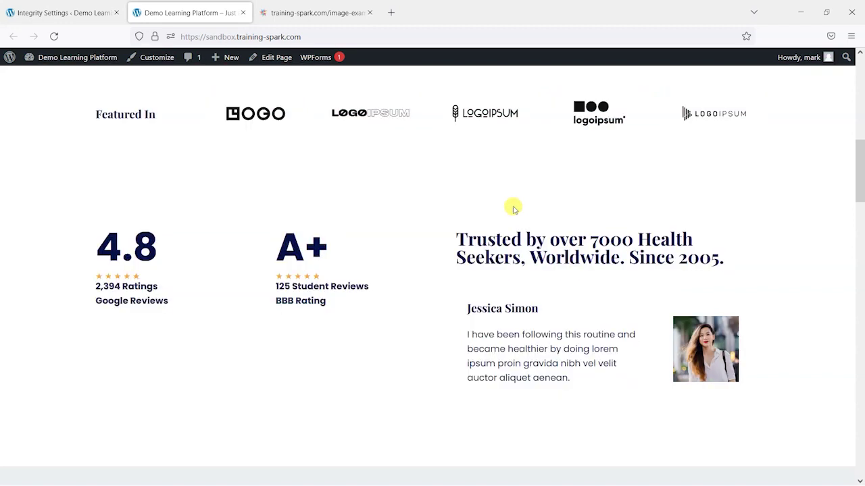
pyautogui.scroll(10, 513, 209)
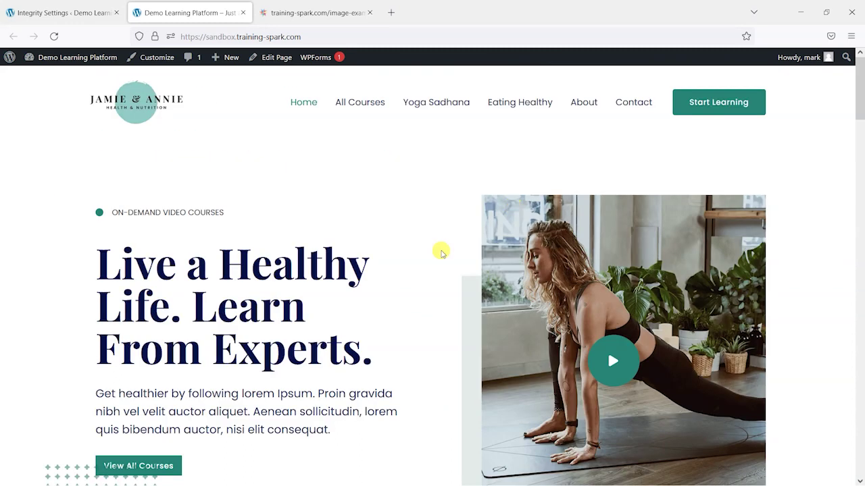
pyautogui.click(64, 6)
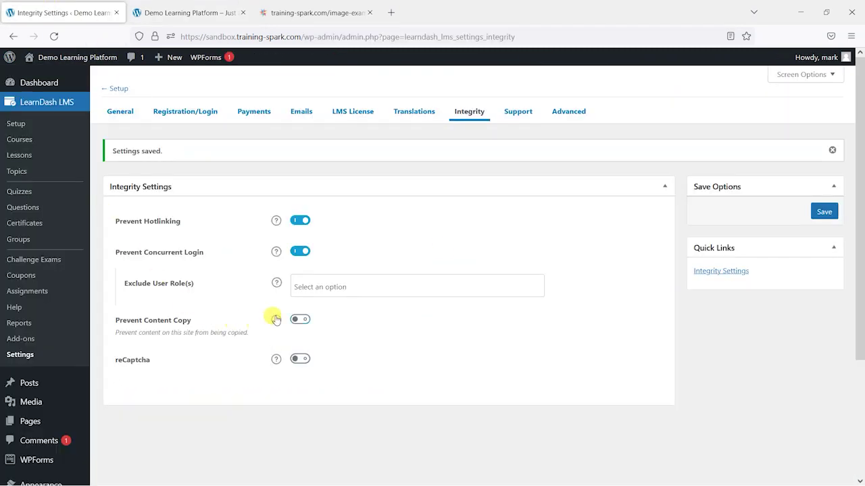
pyautogui.click(301, 321)
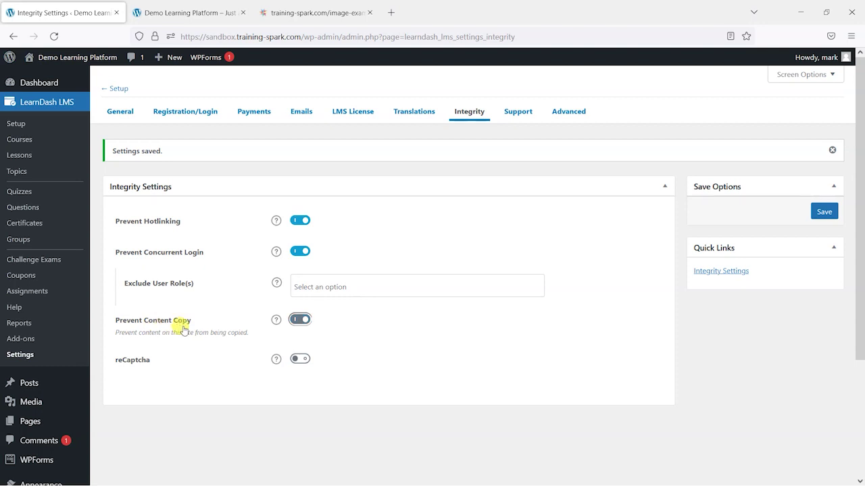
pyautogui.click(836, 211)
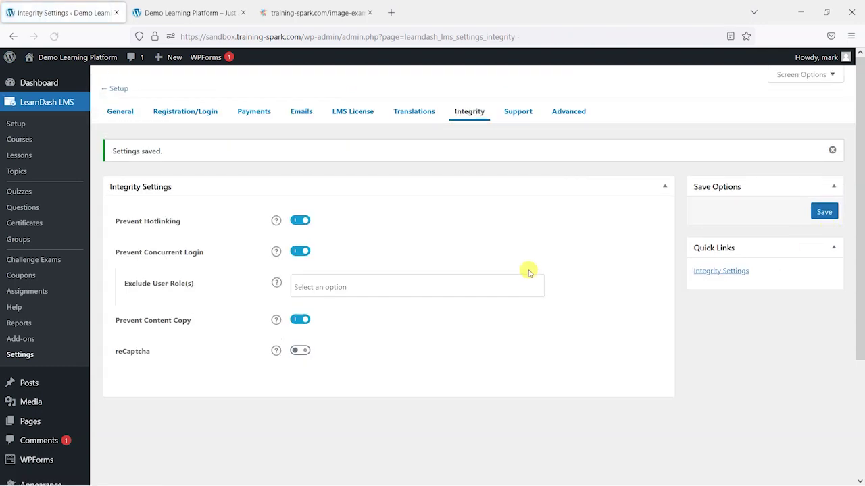
pyautogui.click(192, 13)
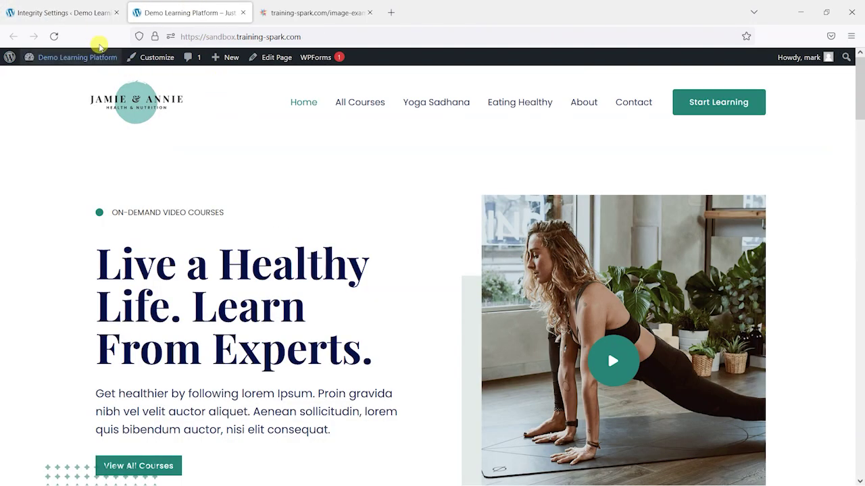
pyautogui.click(54, 36)
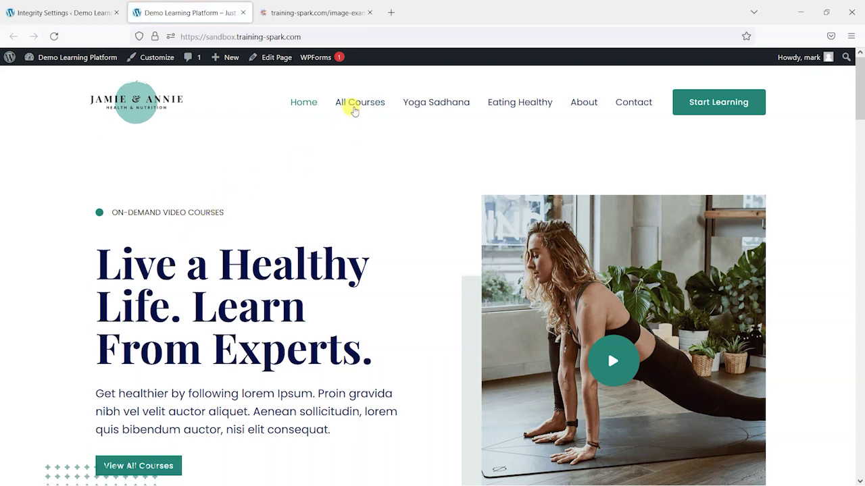
pyautogui.moveTo(433, 232); pyautogui.dragTo(354, 289)
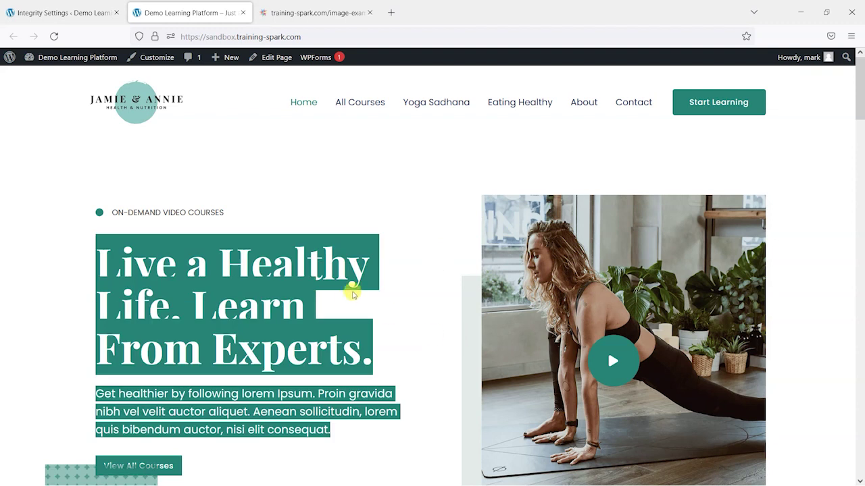
pyautogui.scroll(-3, 344, 236)
pyautogui.click(335, 231)
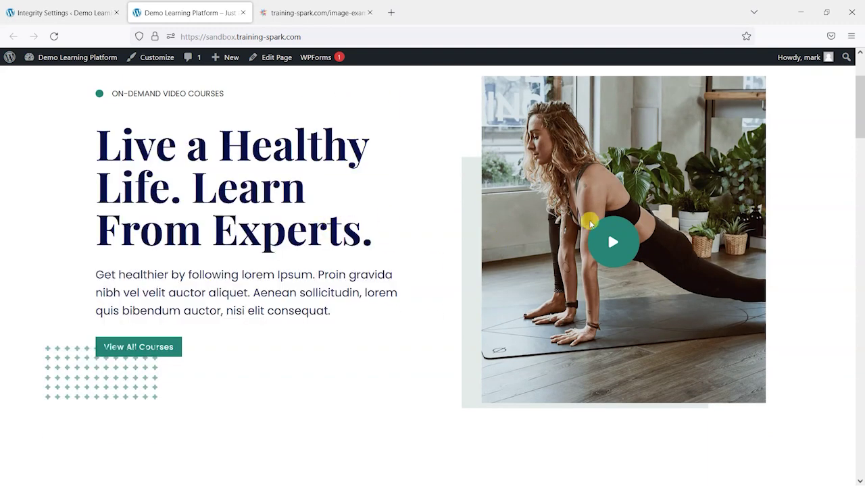
pyautogui.scroll(3, 679, 216)
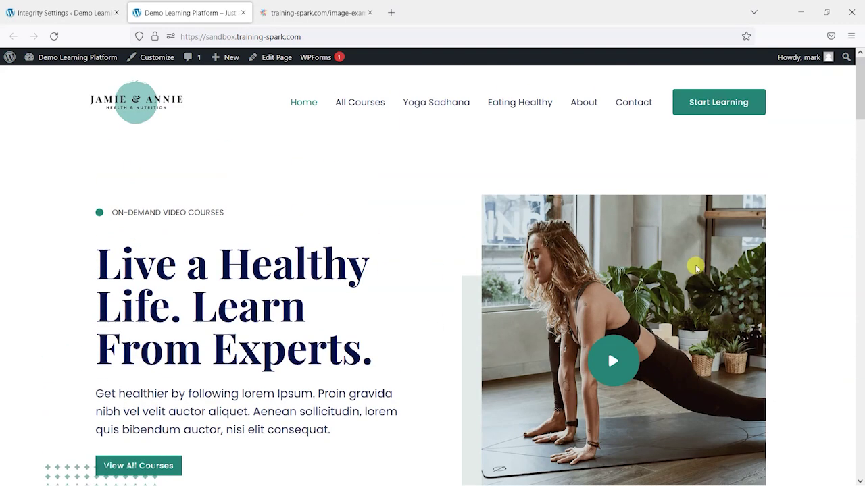
pyautogui.scroll(-7, 275, 290)
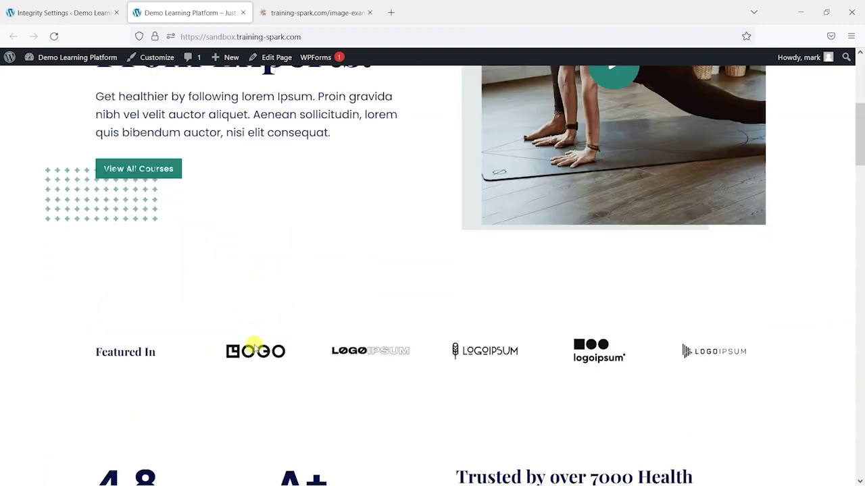
pyautogui.scroll(5, 409, 283)
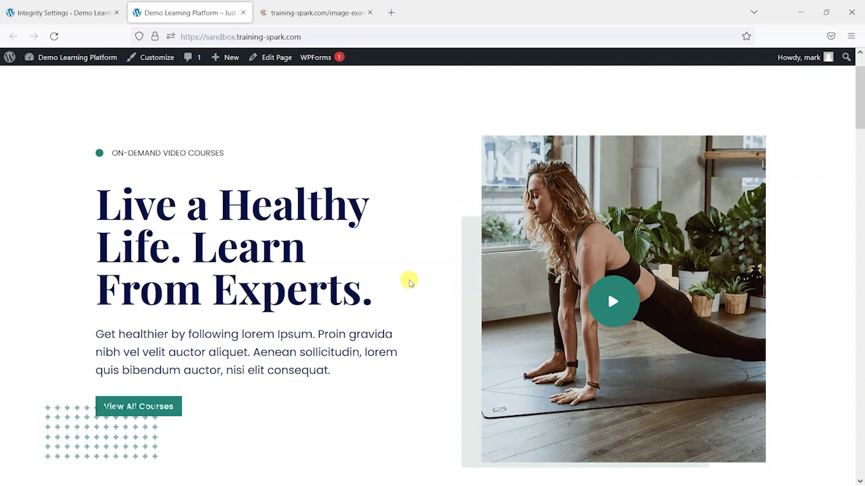
pyautogui.press('F12')
pyautogui.click(9, 173)
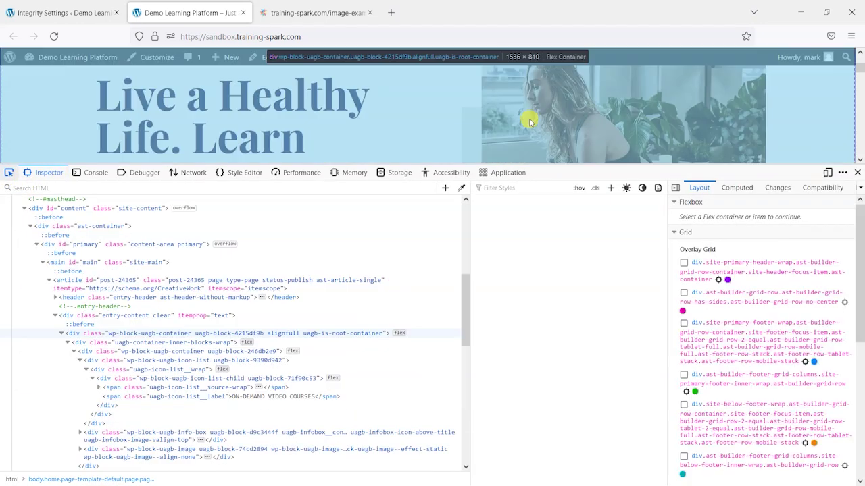
pyautogui.click(543, 98)
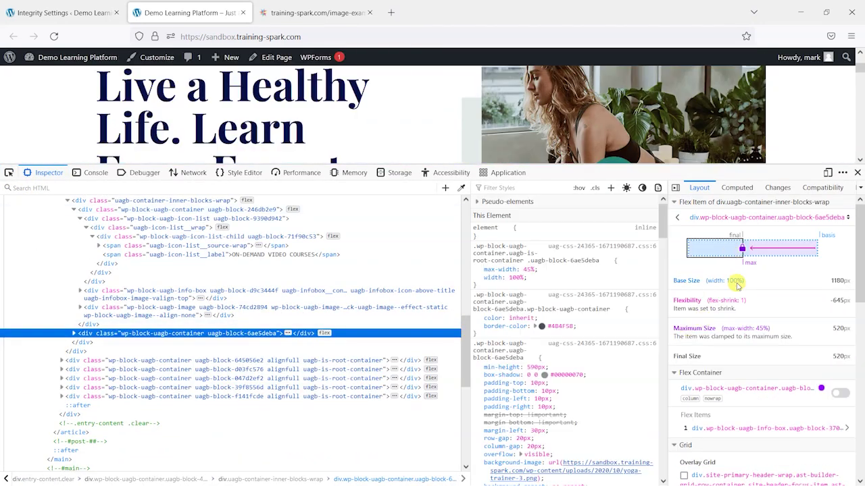
pyautogui.scroll(-3, 689, 328)
pyautogui.scroll(-2, 586, 345)
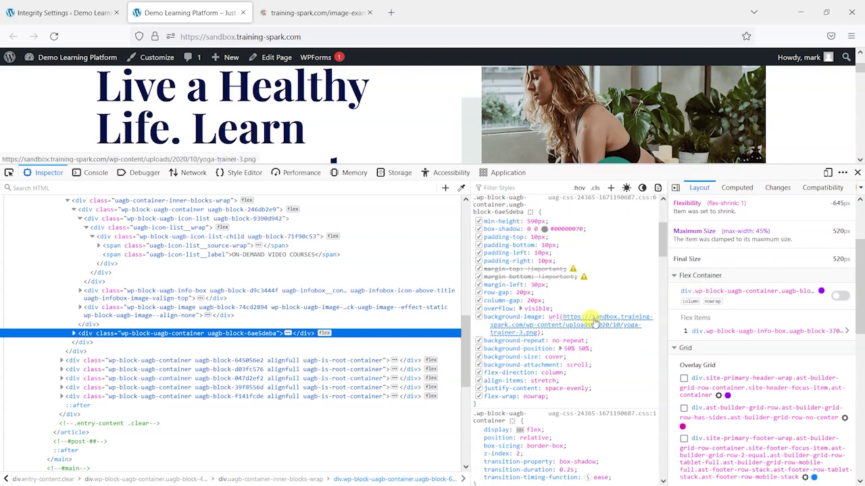
pyautogui.click(593, 322)
pyautogui.click(496, 12)
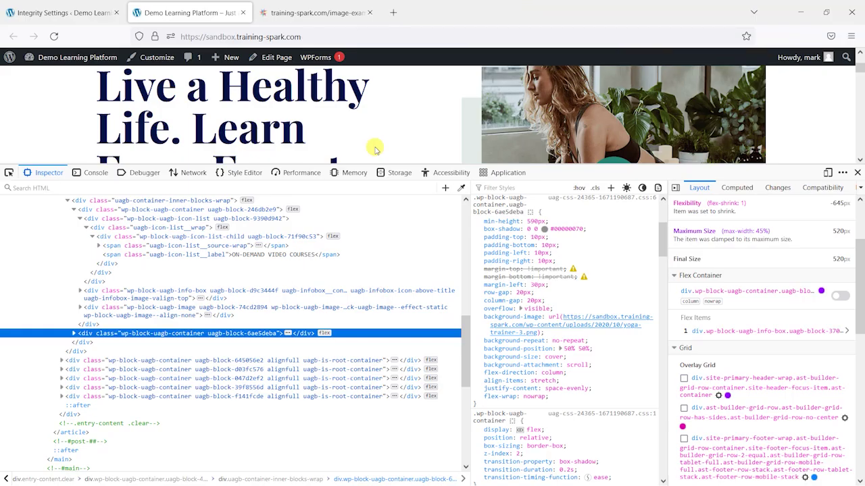
pyautogui.click(857, 174)
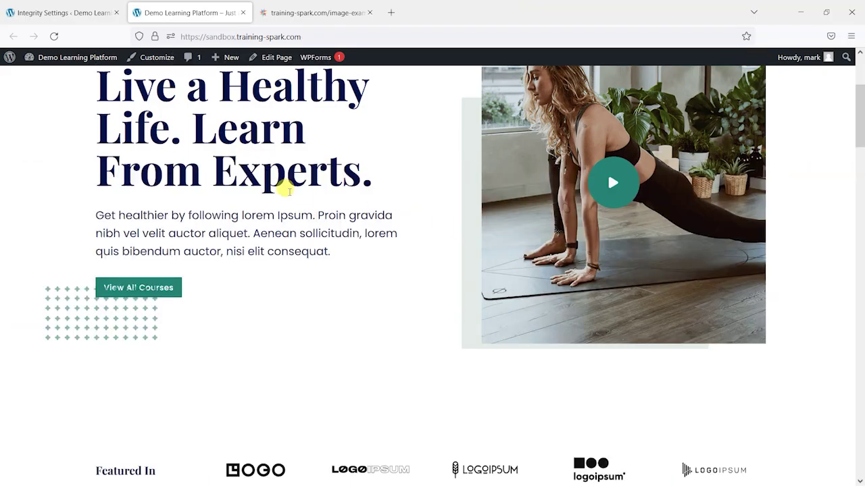
pyautogui.scroll(3, 318, 324)
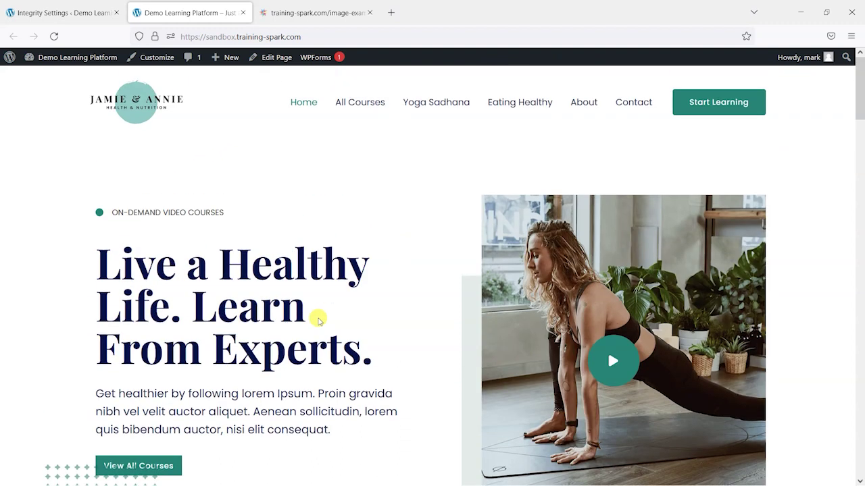
pyautogui.scroll(-2, 27, 313)
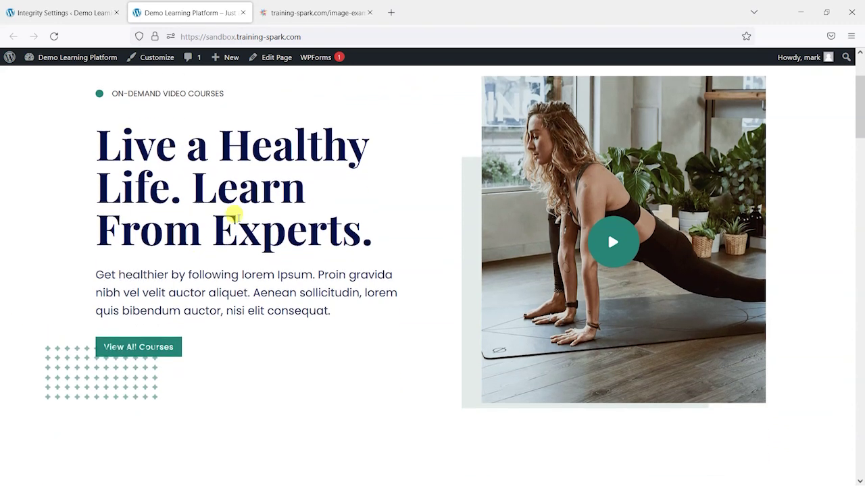
pyautogui.scroll(-3, 502, 212)
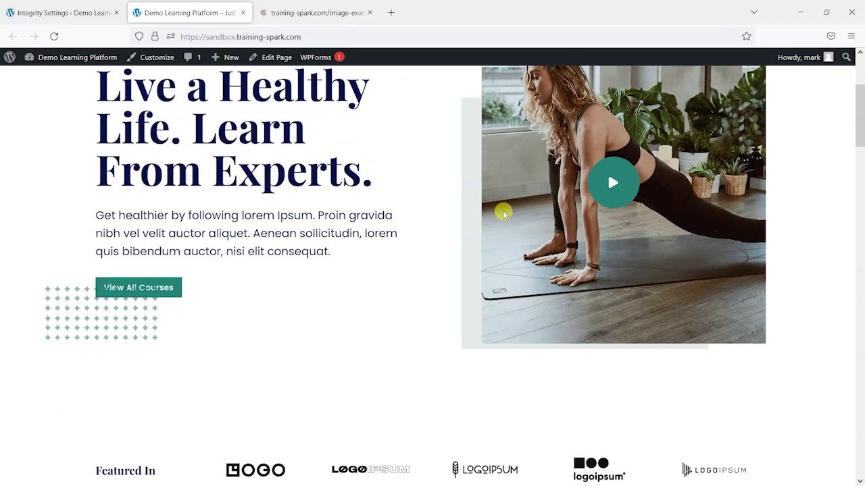
pyautogui.scroll(3, 521, 199)
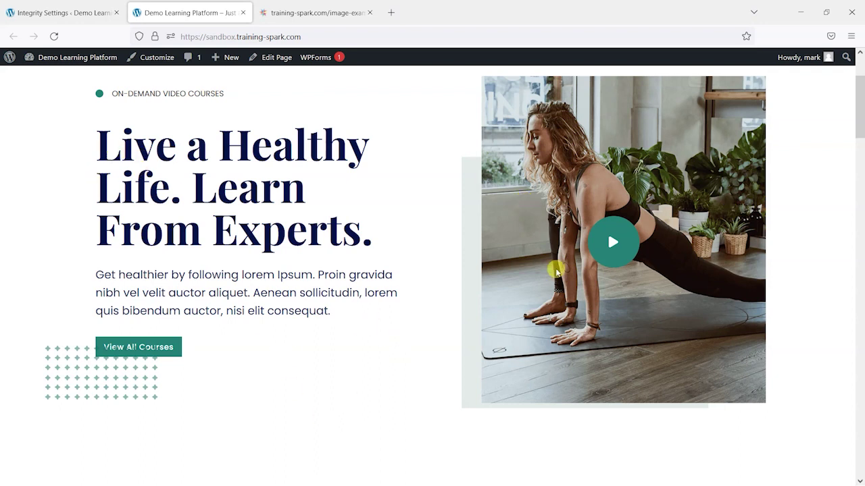
# Back on Integrity Settings, switch reCaptcha on to reveal its v3/v2 and Login/Register options
pyautogui.click(39, 6)
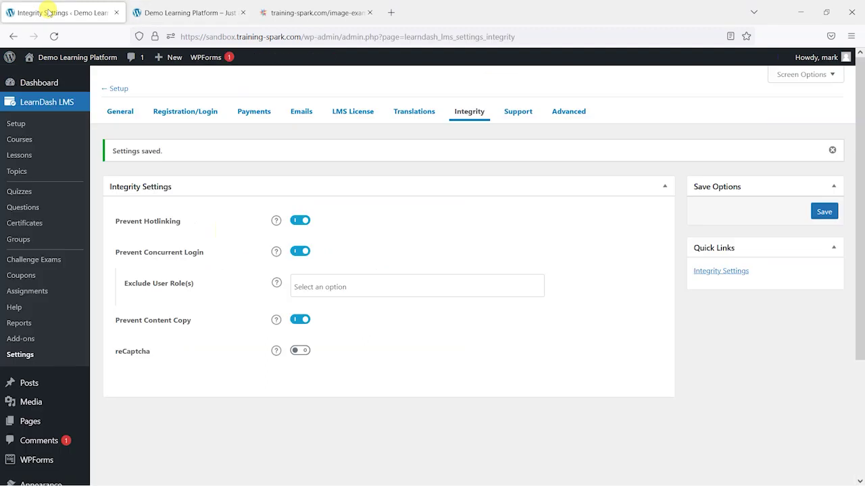
pyautogui.scroll(-2, 151, 270)
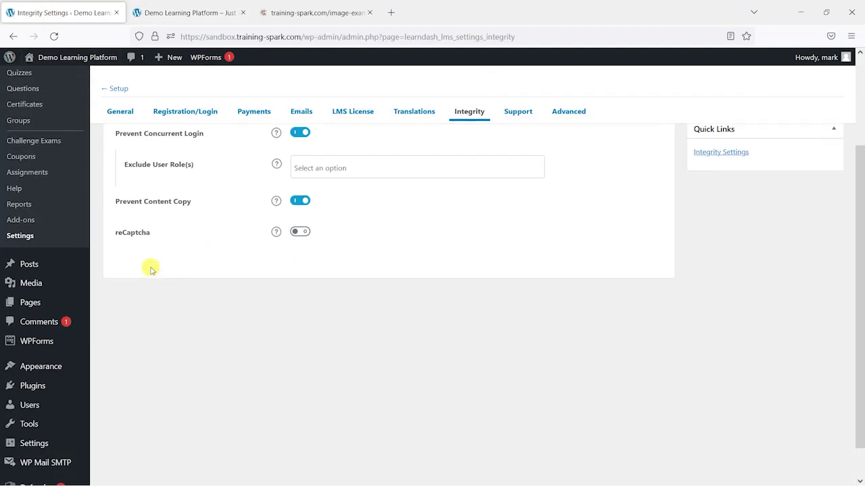
pyautogui.click(299, 233)
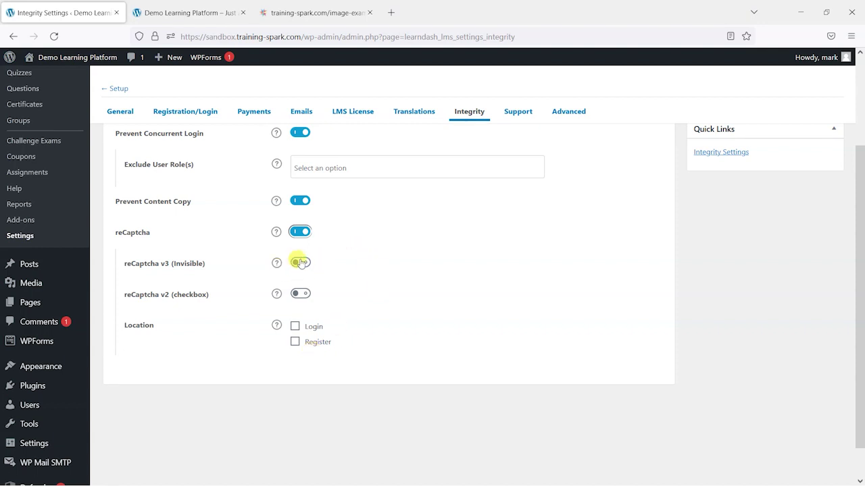
# Switch on reCaptcha v3 (Invisible) and tick its Login and Register location checkboxes
pyautogui.click(301, 263)
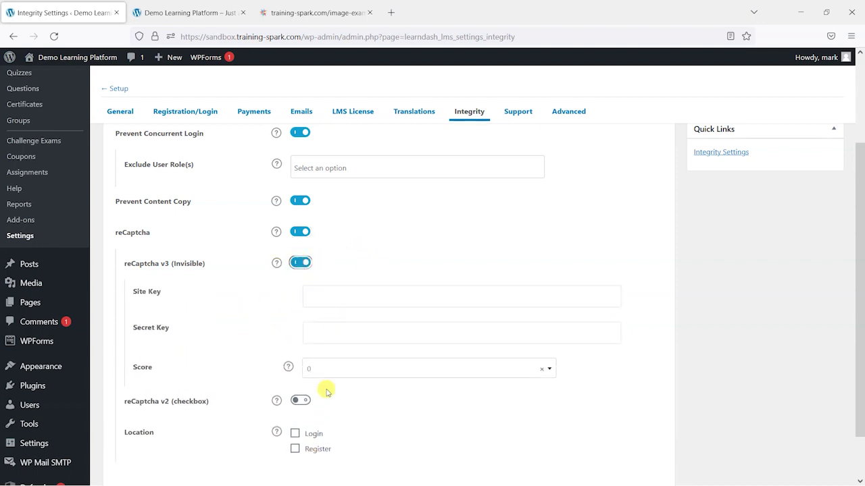
pyautogui.moveTo(125, 264); pyautogui.dragTo(169, 267)
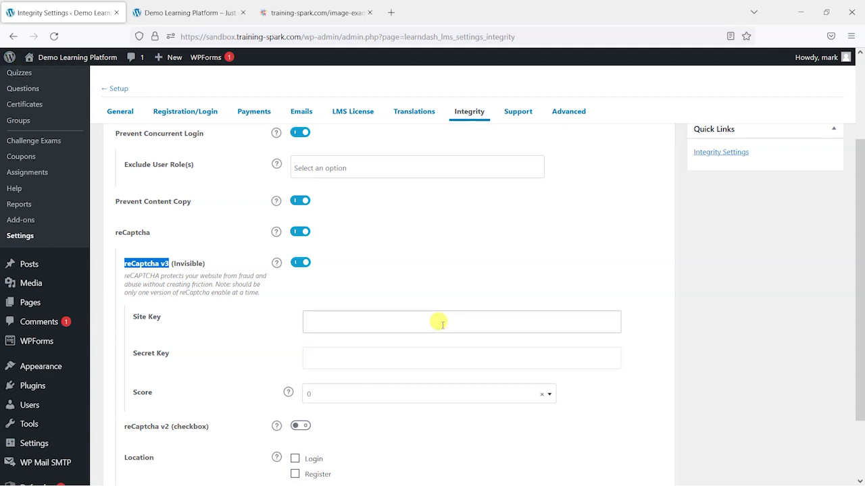
pyautogui.scroll(-2, 441, 325)
pyautogui.click(295, 379)
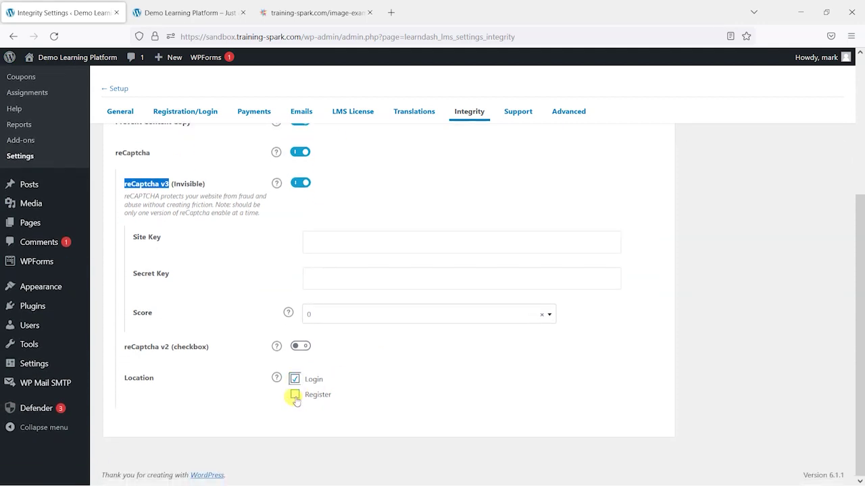
pyautogui.click(295, 395)
pyautogui.scroll(2, 337, 395)
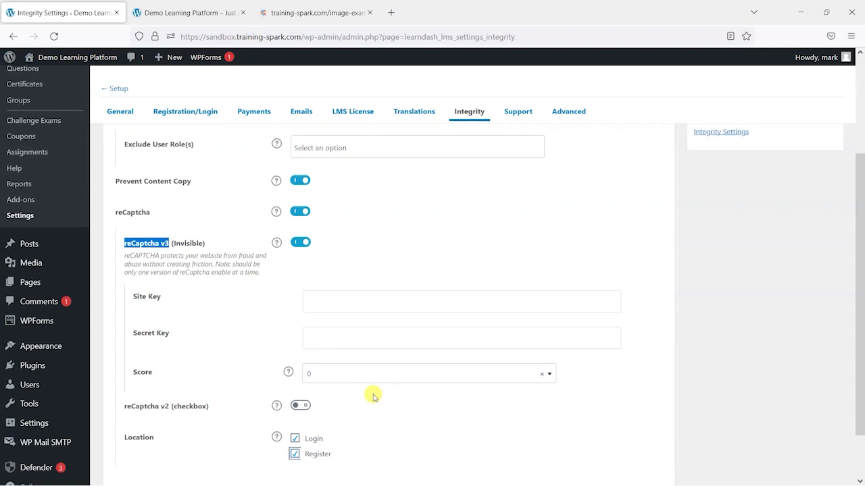
pyautogui.scroll(-2, 382, 404)
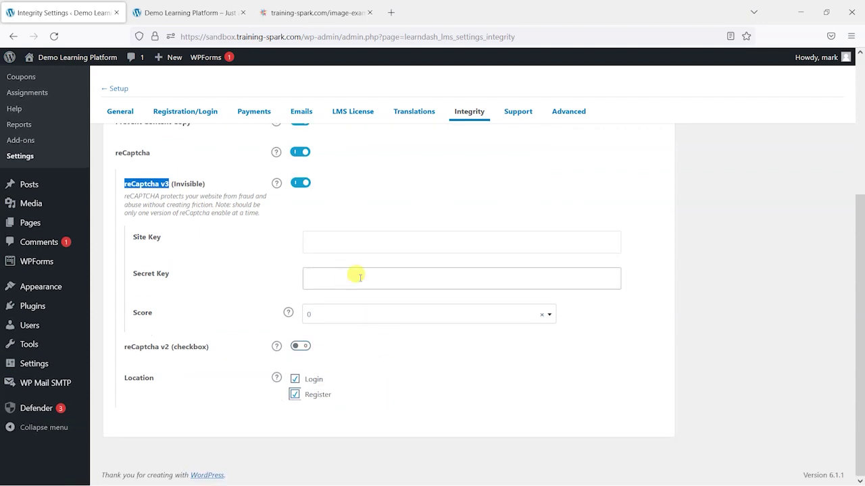
pyautogui.scroll(2, 354, 262)
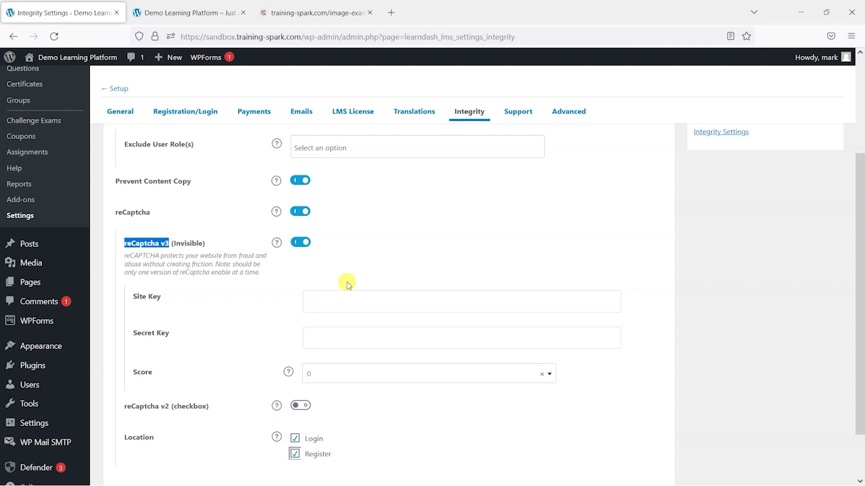
pyautogui.scroll(-2, 347, 284)
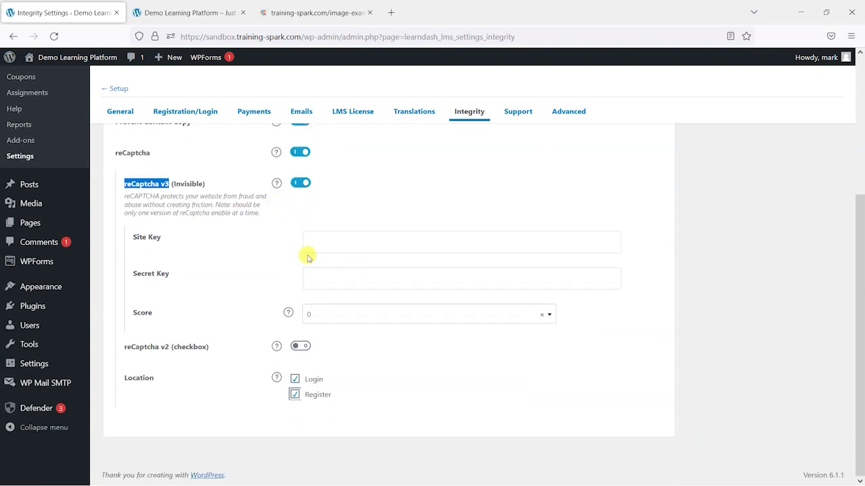
pyautogui.scroll(1, 331, 345)
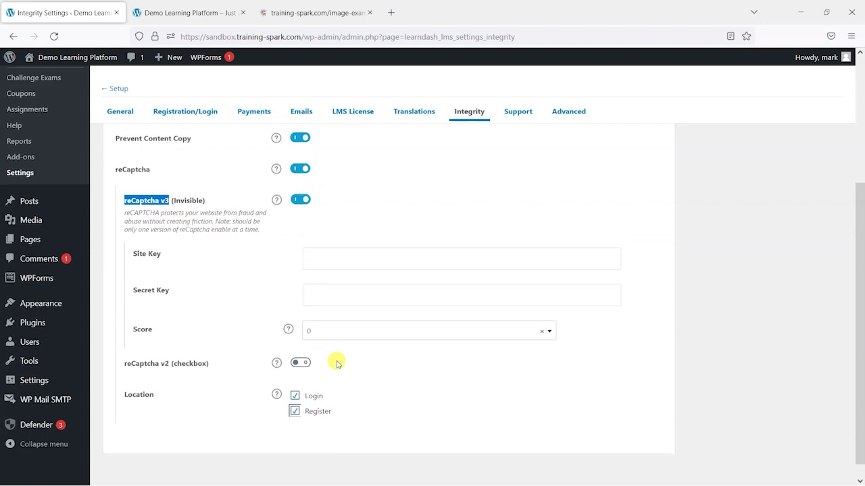
pyautogui.scroll(2, 338, 361)
pyautogui.scroll(4, 339, 361)
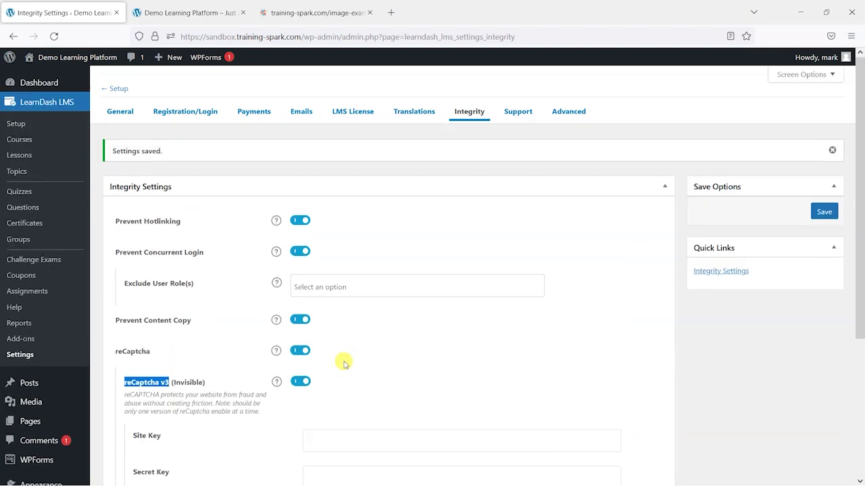